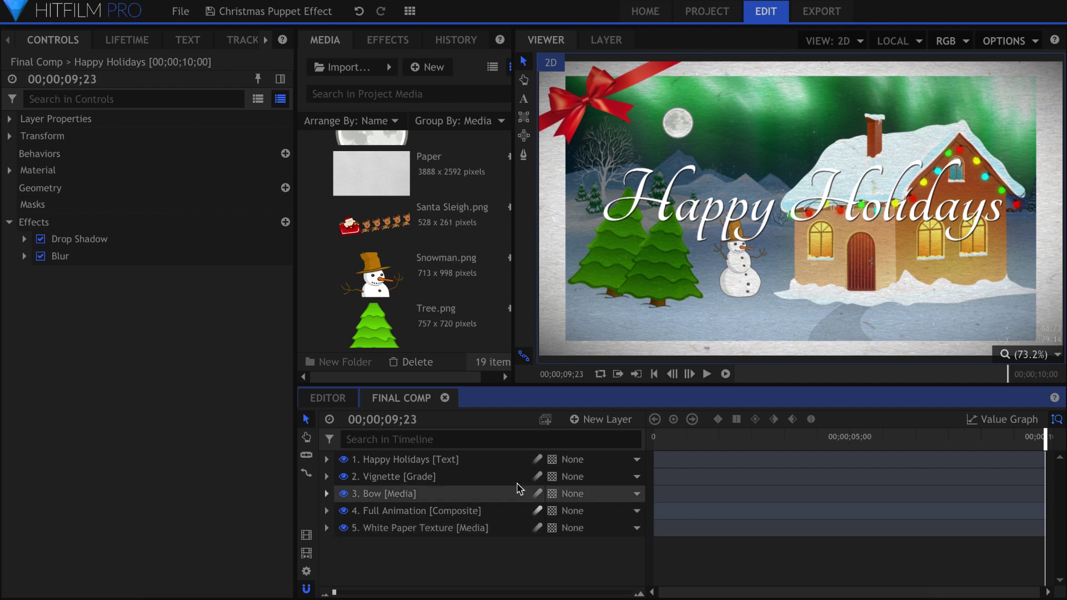
Step: Turn Snowman.png into its own composite shot with default settings
right_click(470, 274)
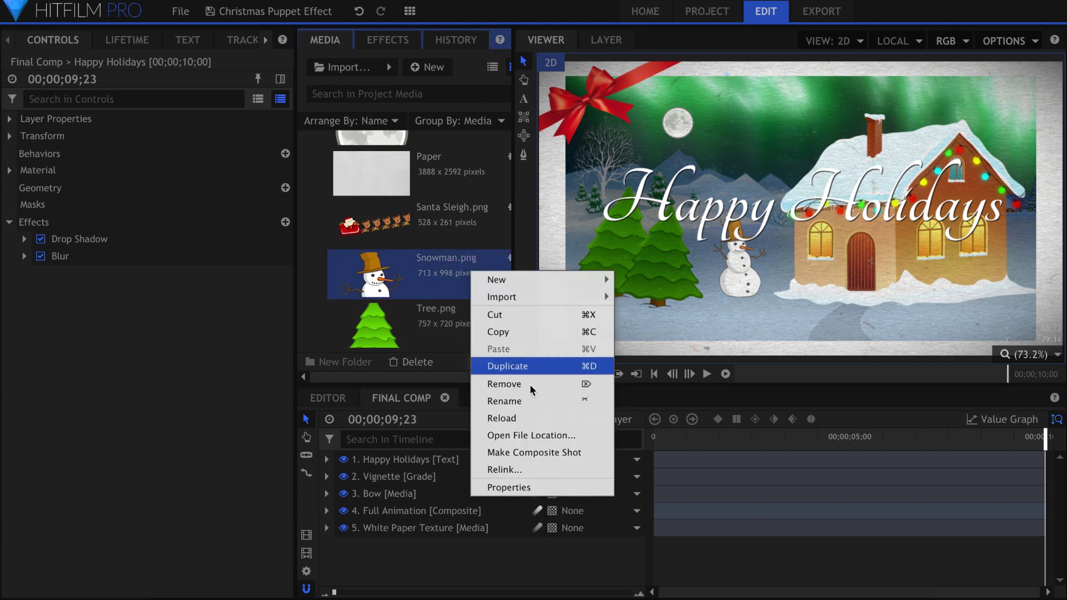
click(553, 455)
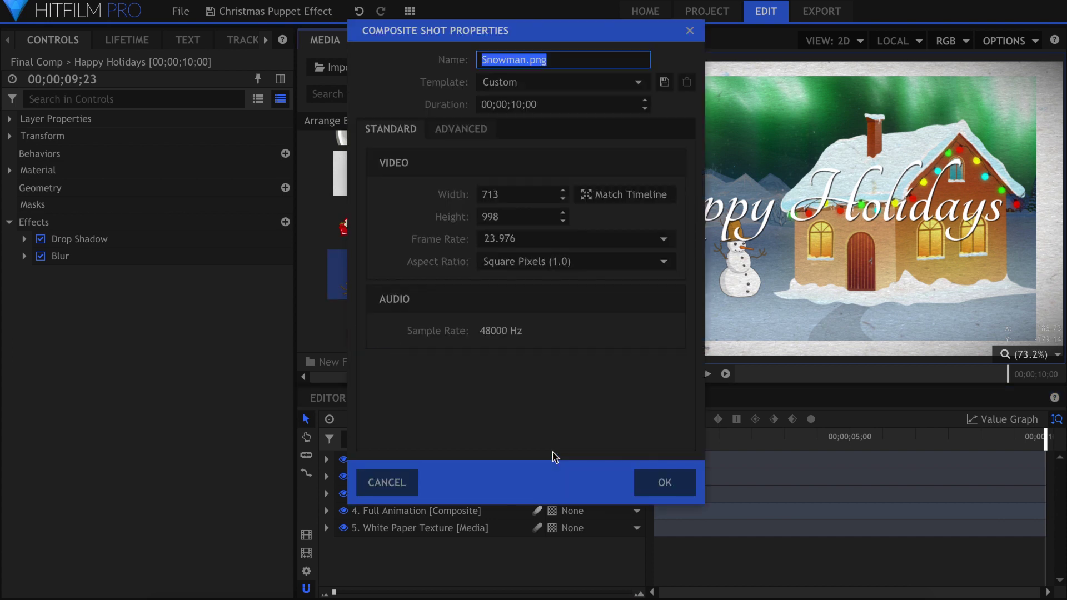
key(Return)
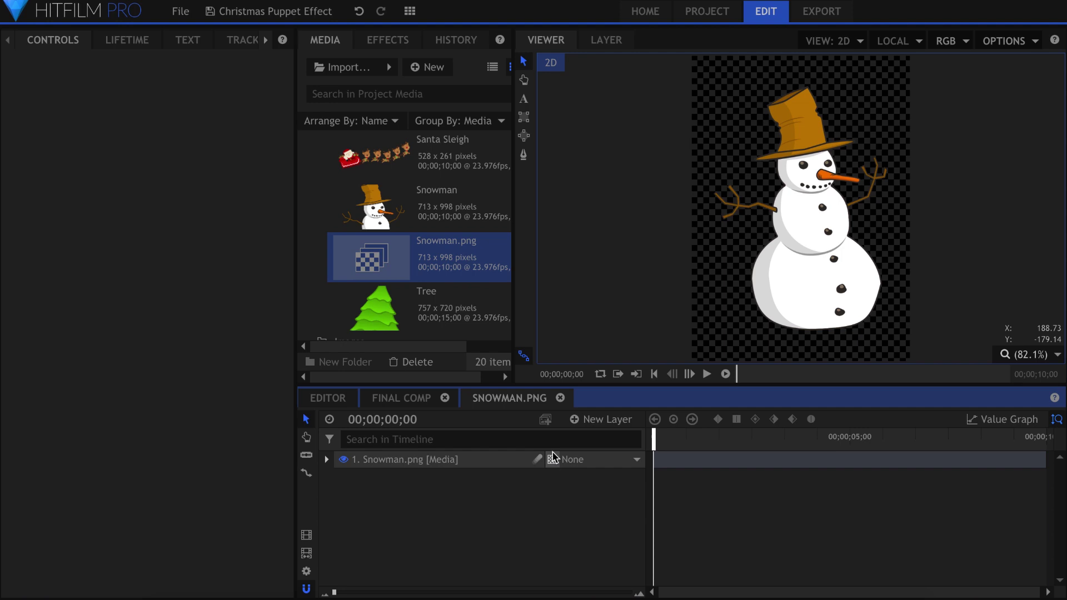
Step: Apply the Distort > Puppet effect to the snowman layer
click(389, 42)
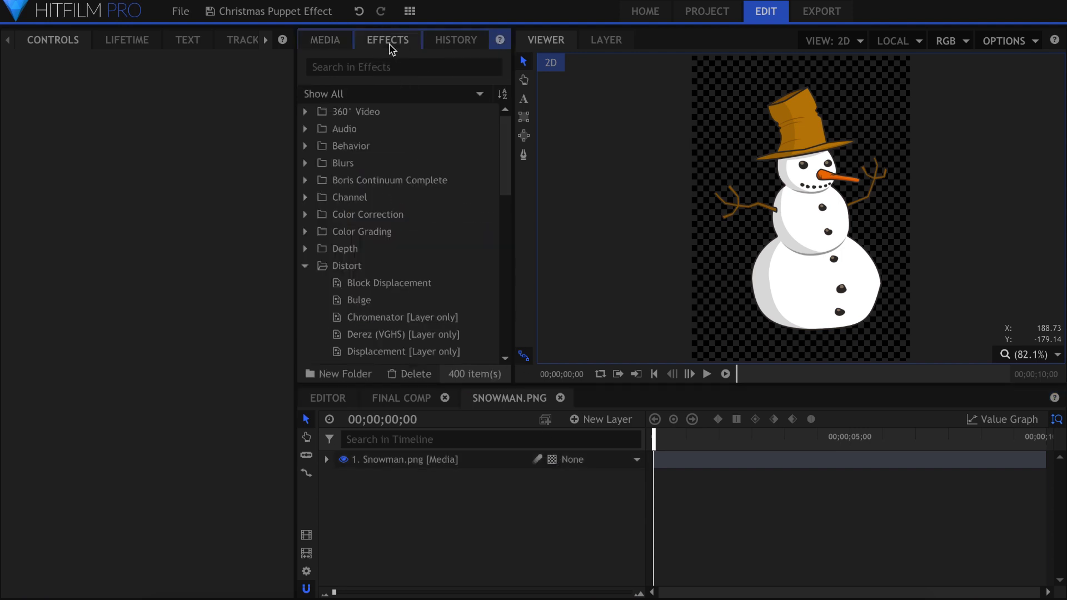
drag(504, 146, 507, 222)
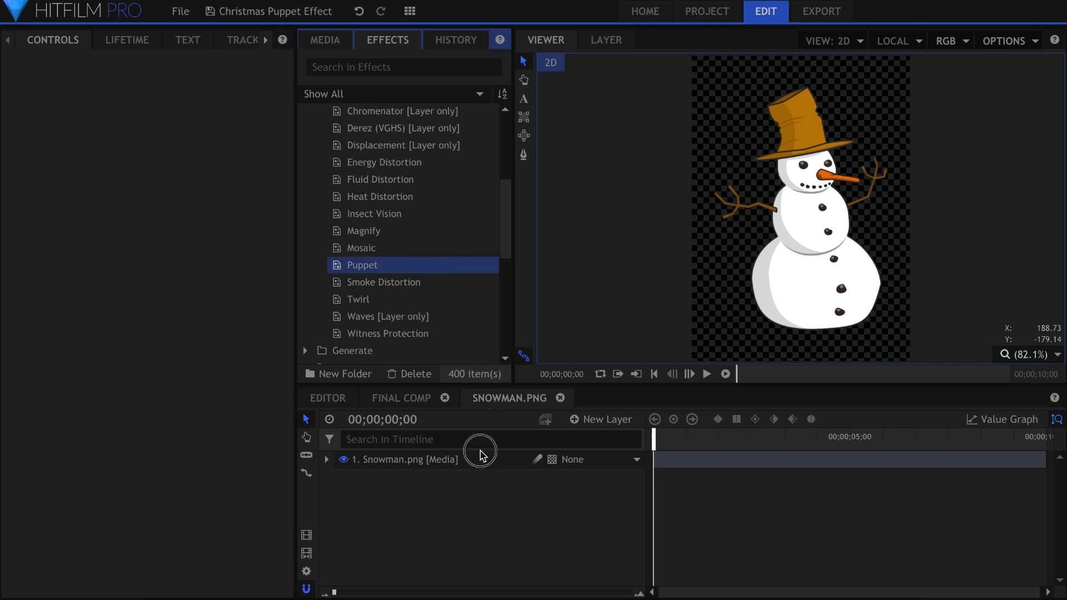
drag(480, 454, 478, 465)
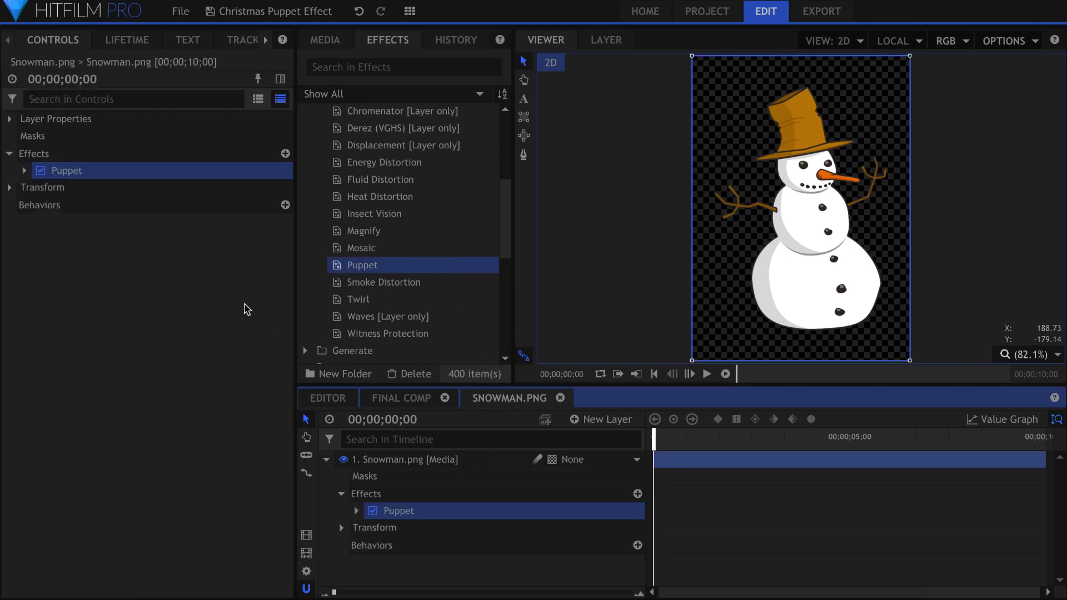
Step: Expand the Puppet effect and generate a mesh over the snowman
click(25, 171)
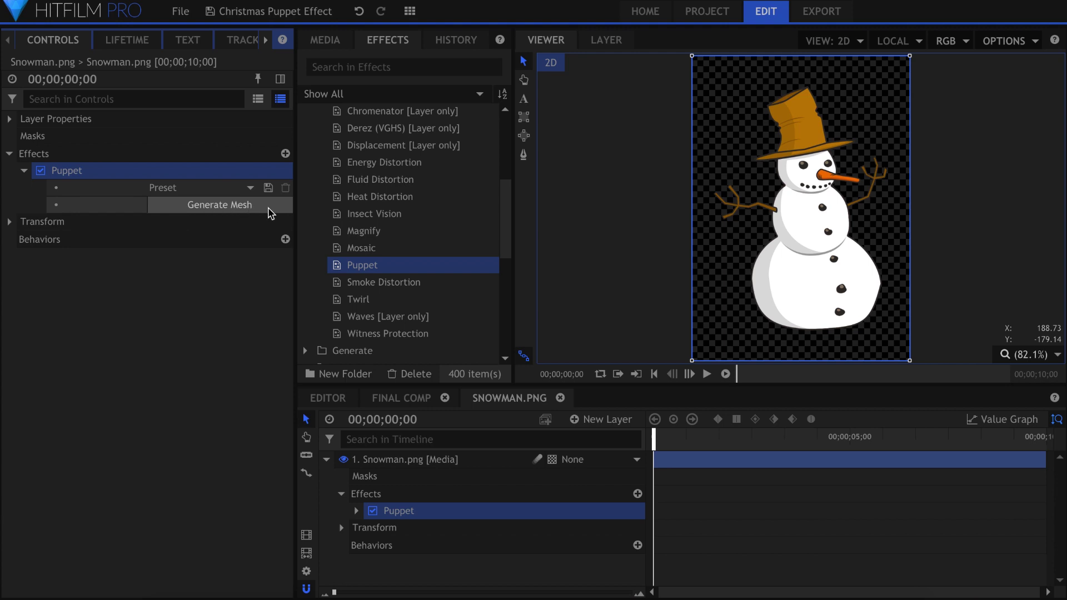
click(271, 207)
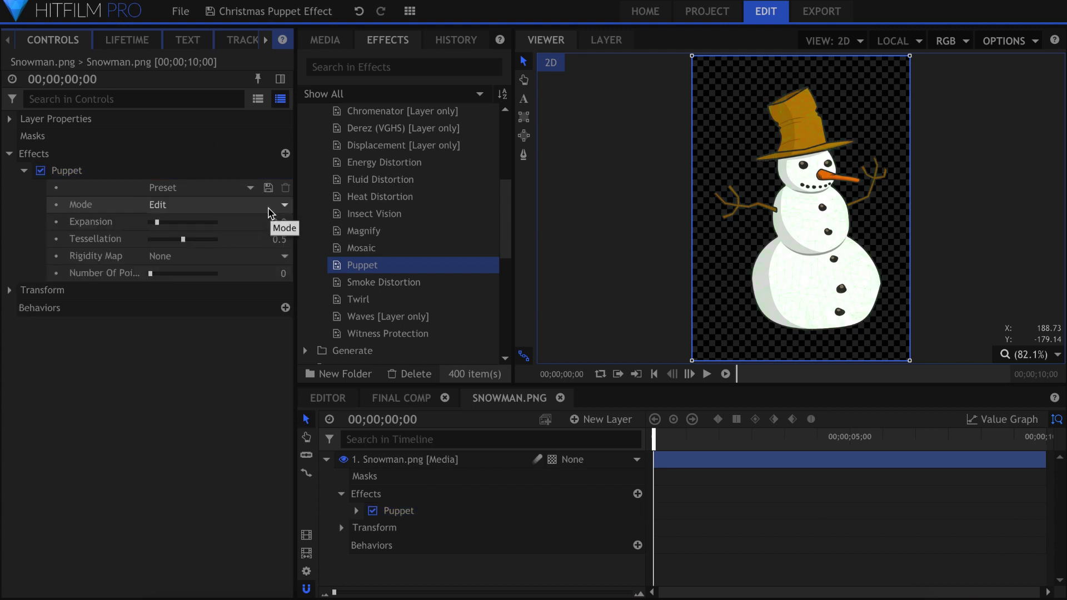
scroll(804, 181, up, 5)
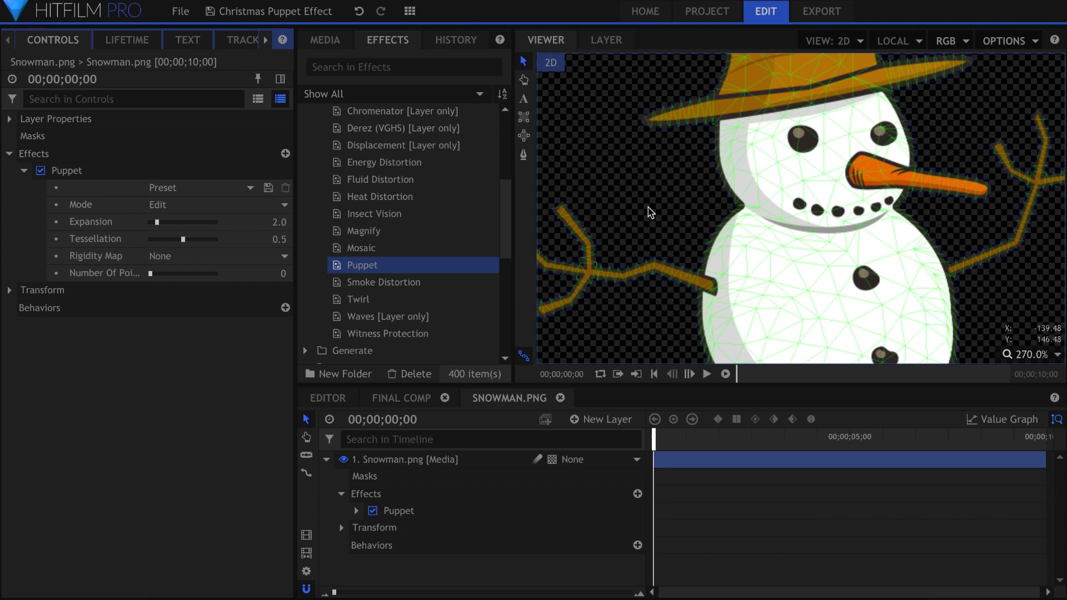
scroll(763, 194, down, 5)
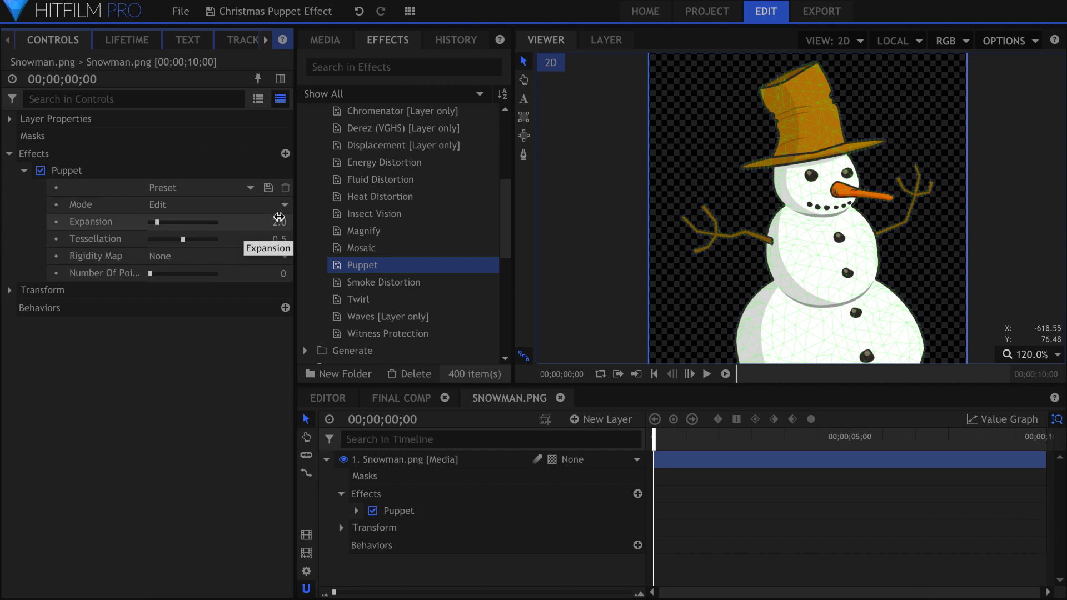
Step: Set the puppet mesh Expansion to 2.0 and Tessellation to 0.5
drag(279, 218, 283, 218)
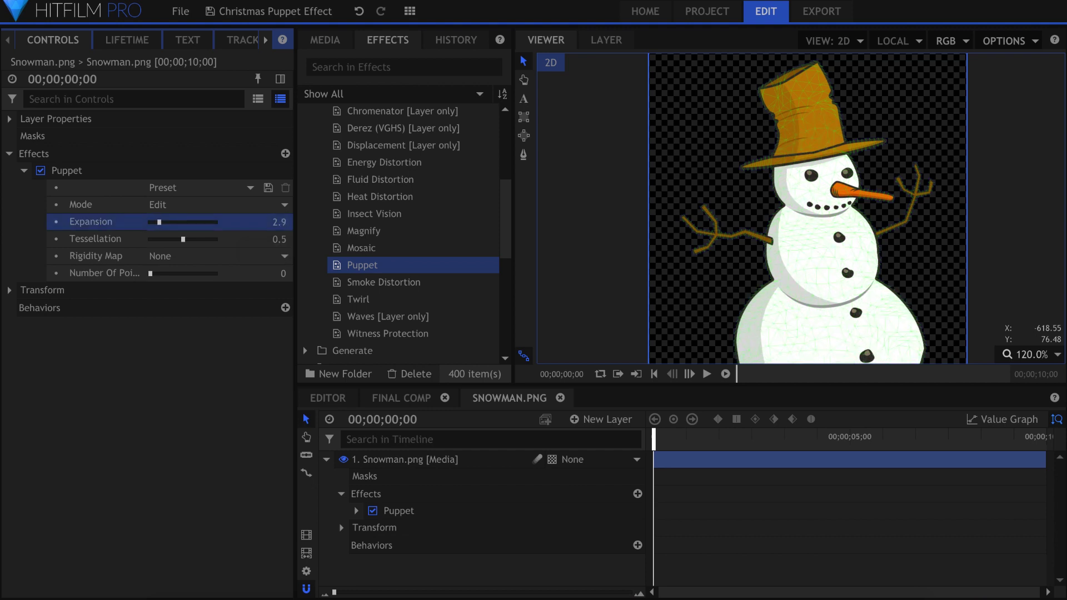
drag(279, 218, 276, 218)
scroll(778, 236, up, 6)
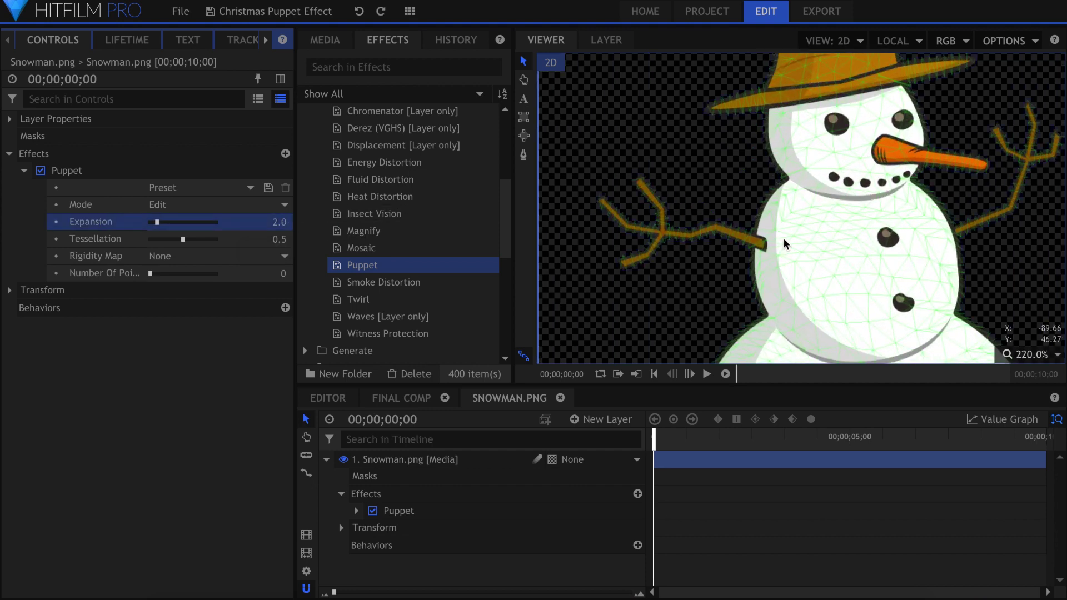
drag(281, 239, 283, 239)
scroll(702, 195, down, 6)
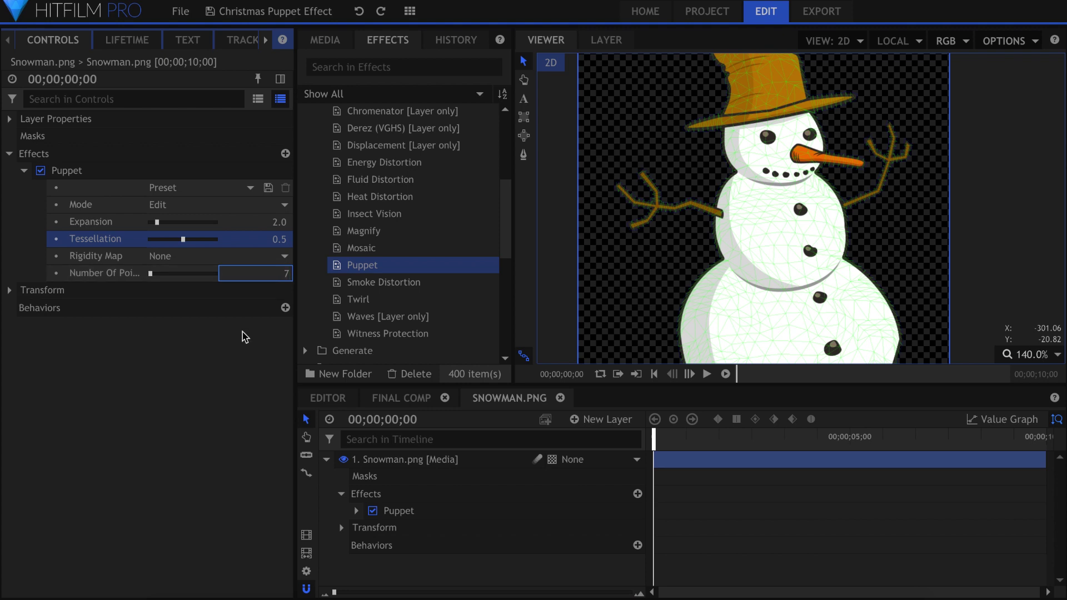
Step: Set Number Of Points to 7, expand Control Points, and Scale to Fit the viewer
key(Return)
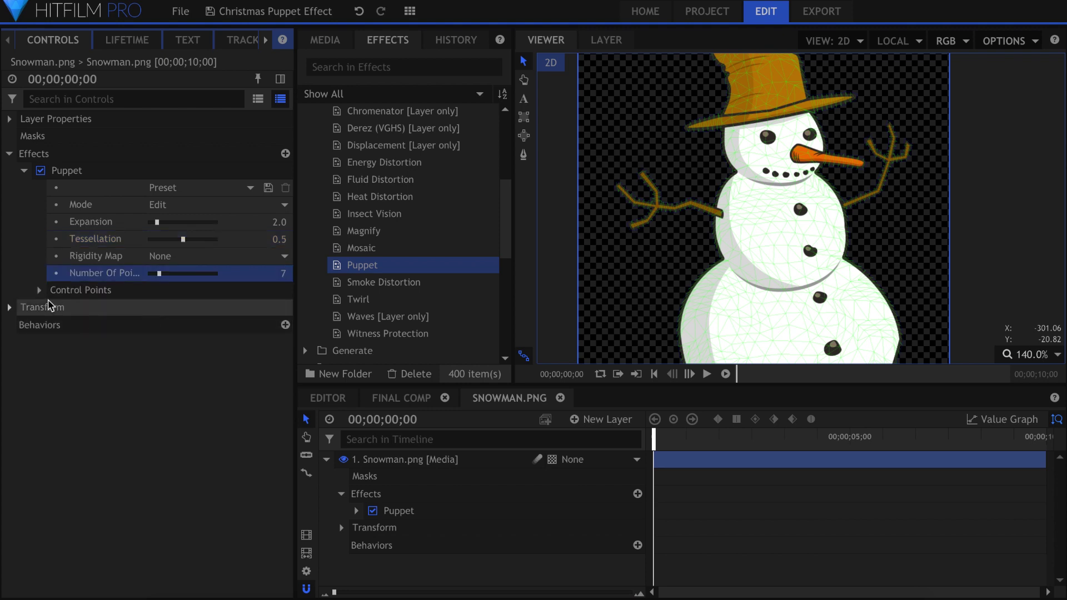
click(39, 290)
click(119, 292)
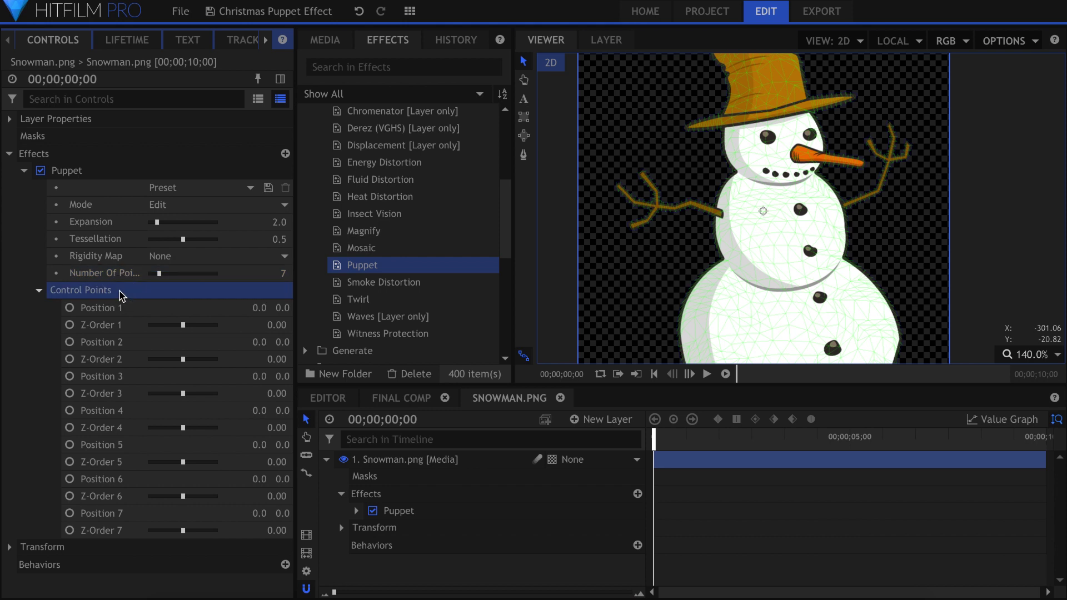
click(1027, 355)
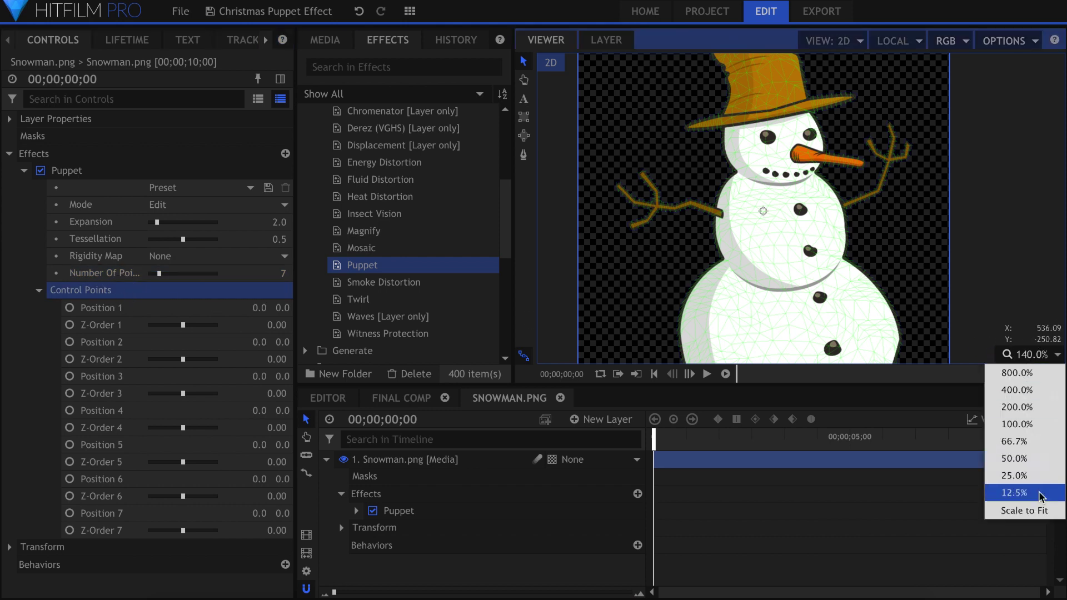
click(1002, 507)
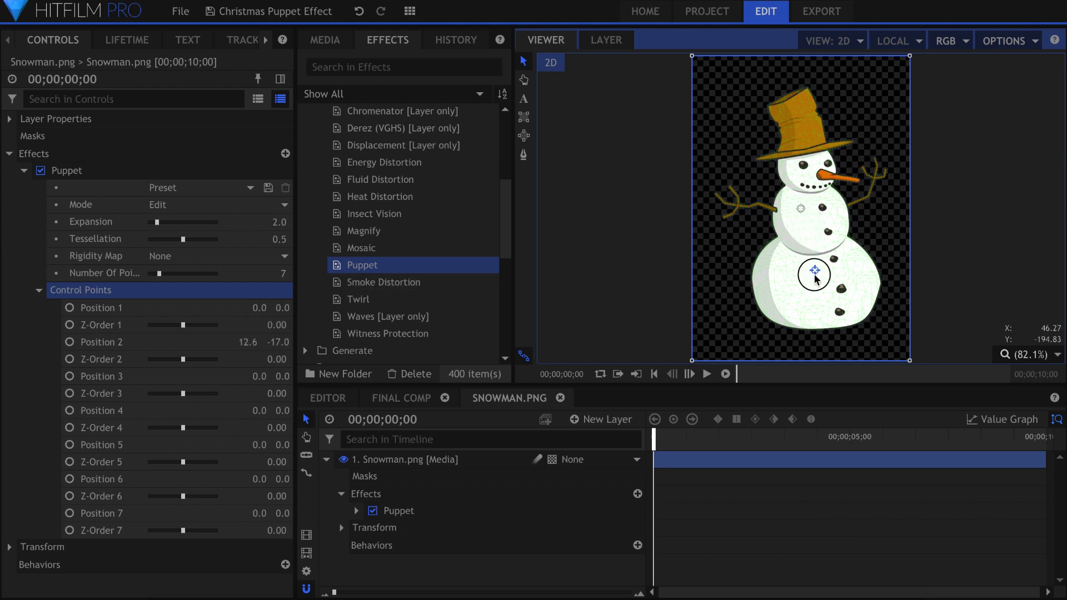
Step: Pin control points on the snowman's lower body, head, left arm tip and right arm
click(818, 295)
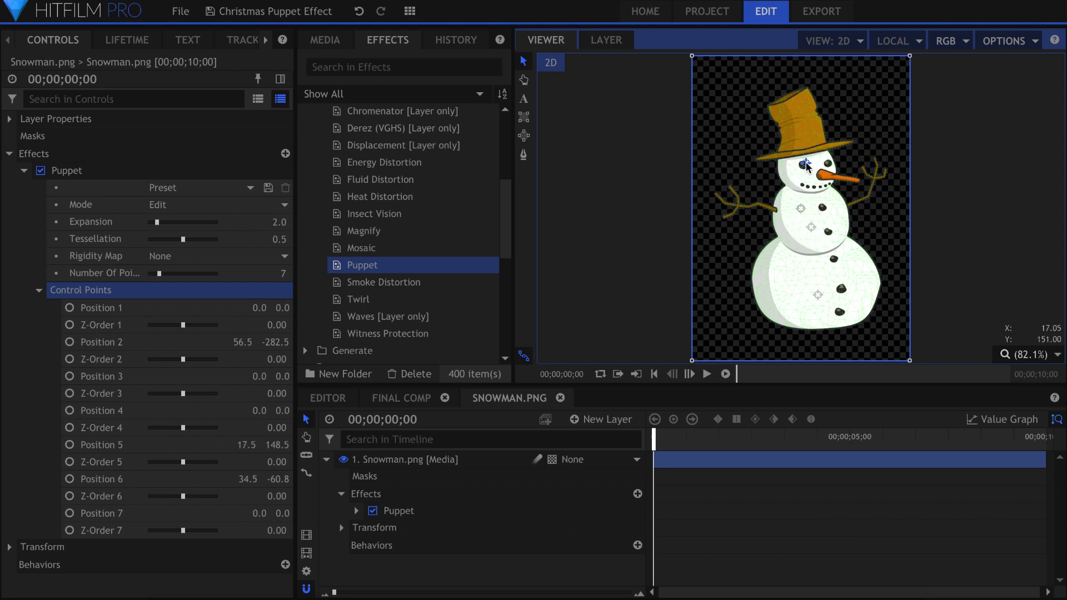
click(780, 211)
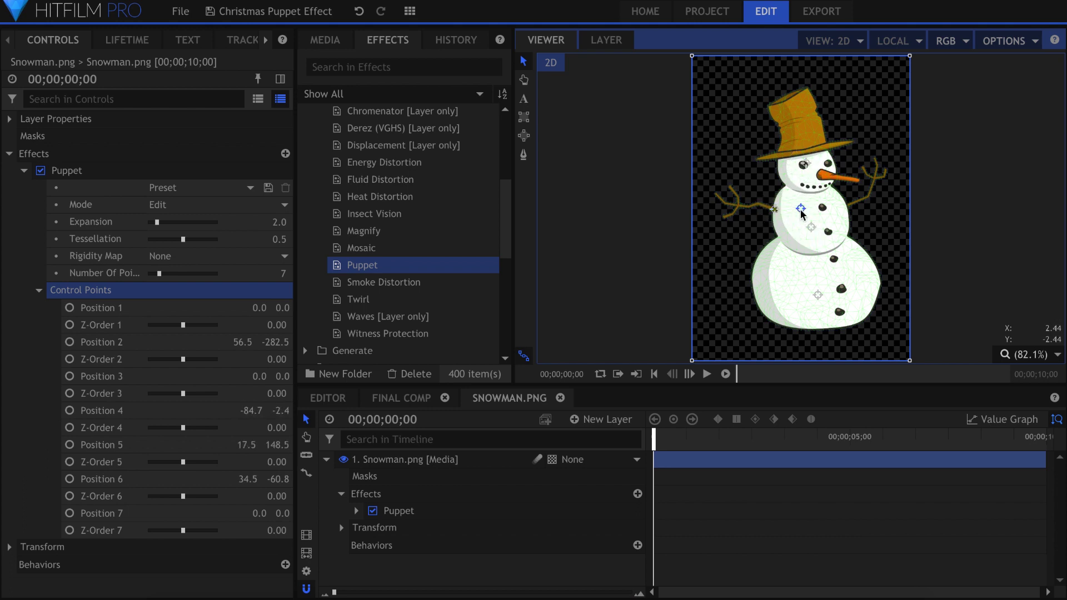
click(841, 207)
drag(808, 212, 725, 205)
drag(792, 203, 873, 177)
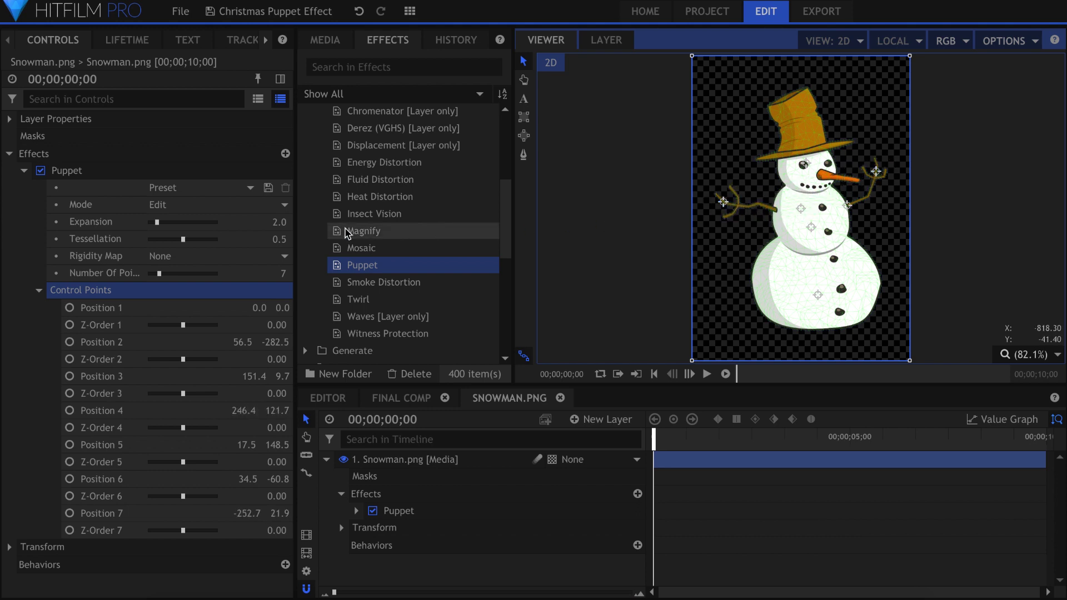
Step: Switch Puppet Mode to Animate and test-bend the arms and head
click(258, 206)
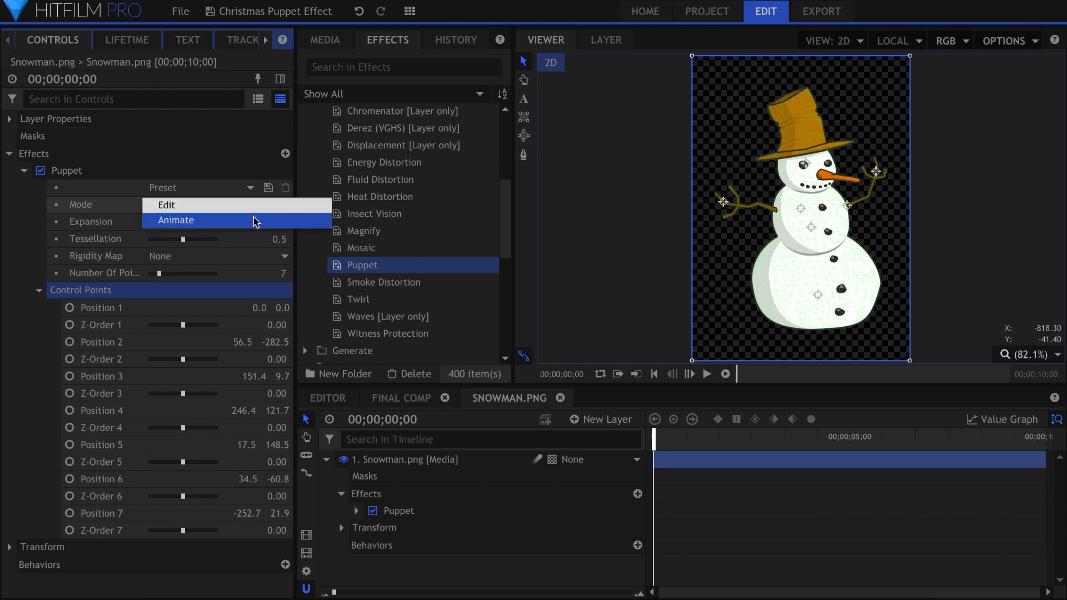
click(254, 221)
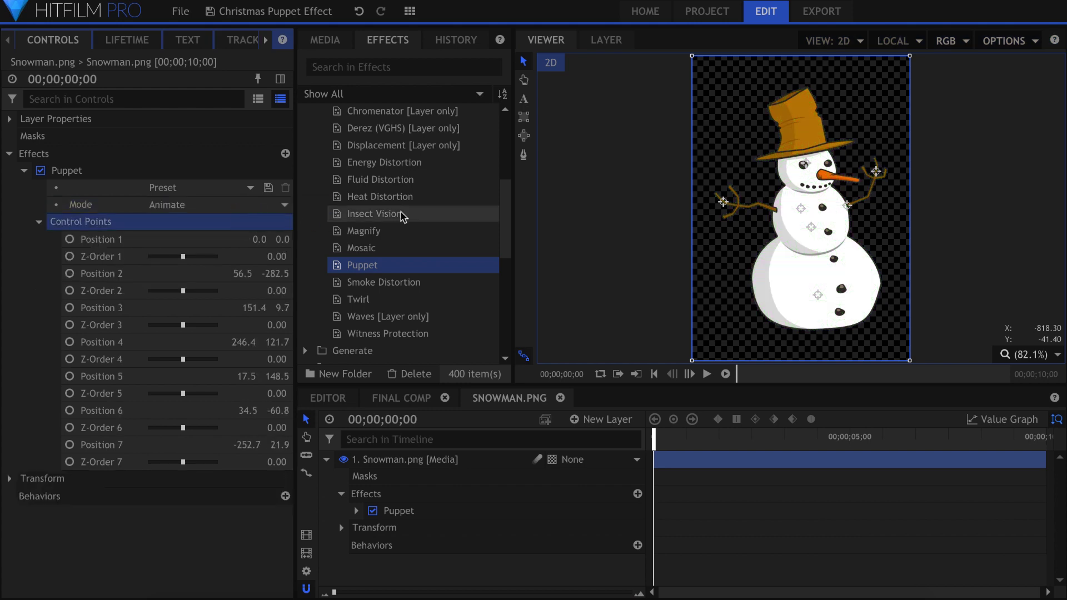
drag(723, 202, 745, 183)
key(ctrl+z)
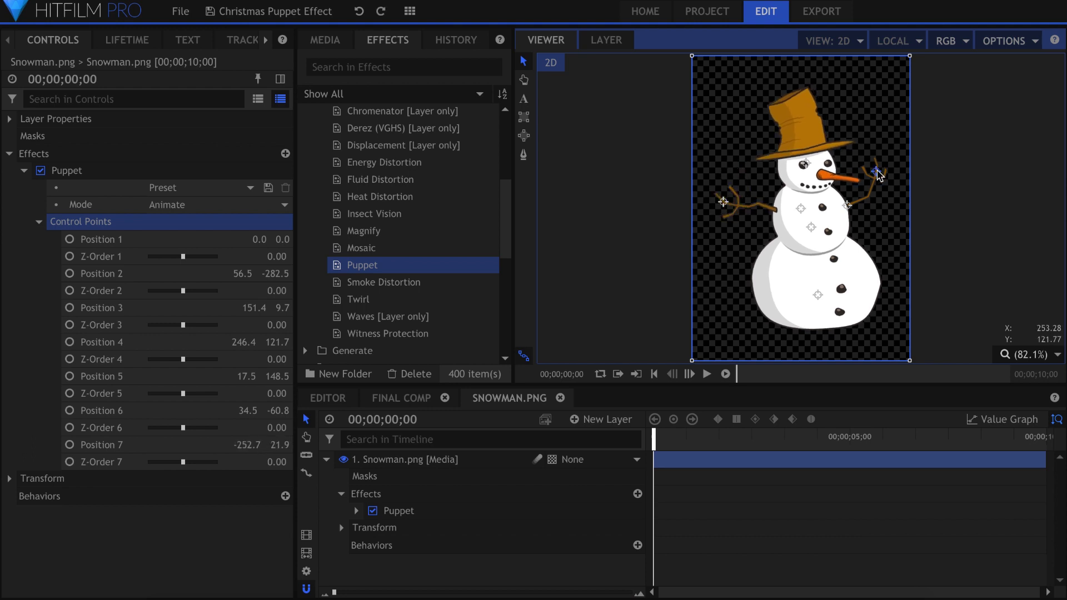
mouse_move(877, 174)
mouse_down()
mouse_move(886, 189)
mouse_move(877, 173)
mouse_up()
mouse_move(799, 167)
mouse_down()
mouse_move(820, 161)
mouse_move(809, 164)
mouse_up()
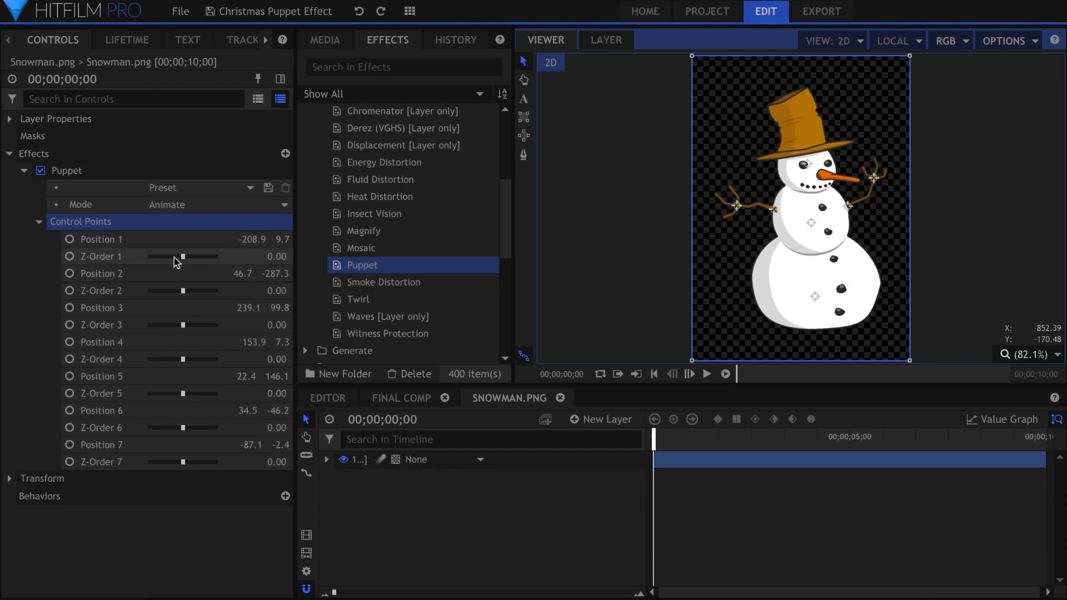
Step: Add a starting Position 1 keyframe for the left-arm point at frame 0
click(113, 238)
scroll(608, 492, down, 5)
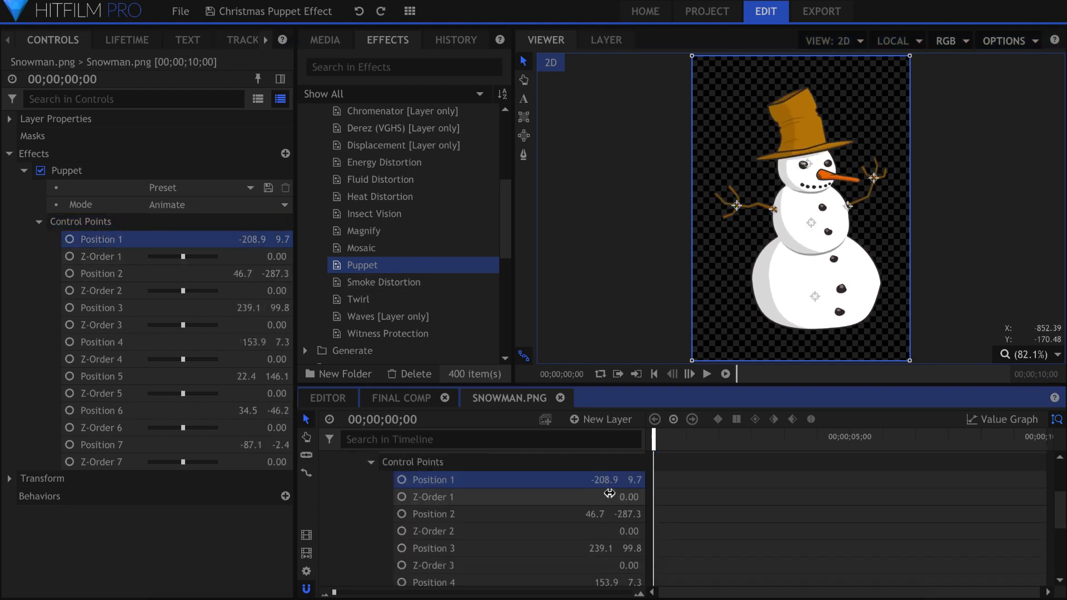
drag(739, 208, 748, 198)
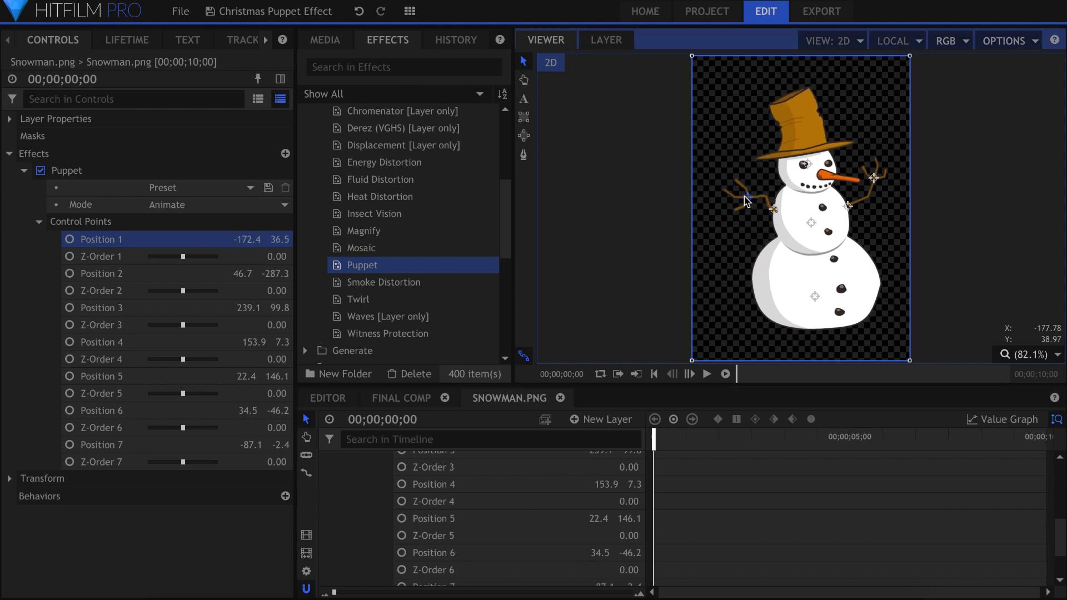
key(ctrl+z)
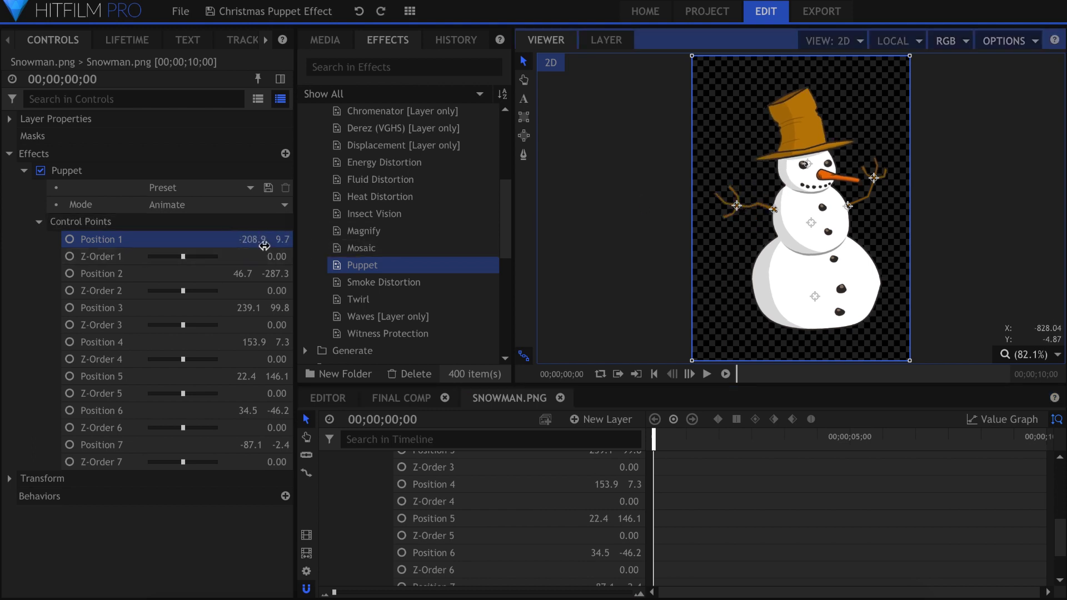
click(69, 239)
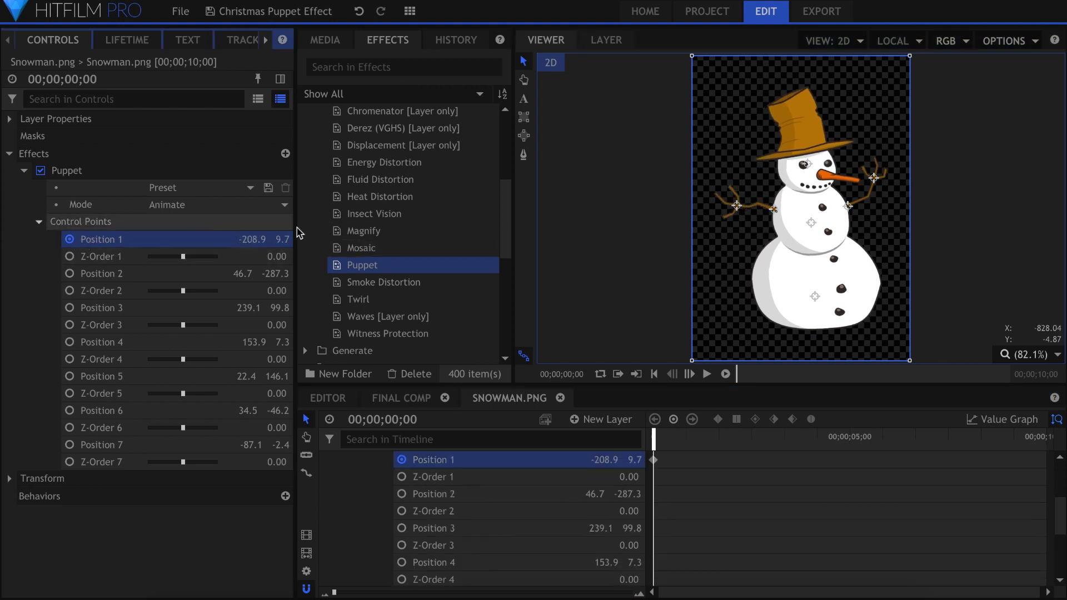
Step: Keyframe the left arm raised at later frames up to frame 16 and preview the wave
key(Right)
key(Right)
key(Right)
key(Right)
drag(737, 206, 748, 183)
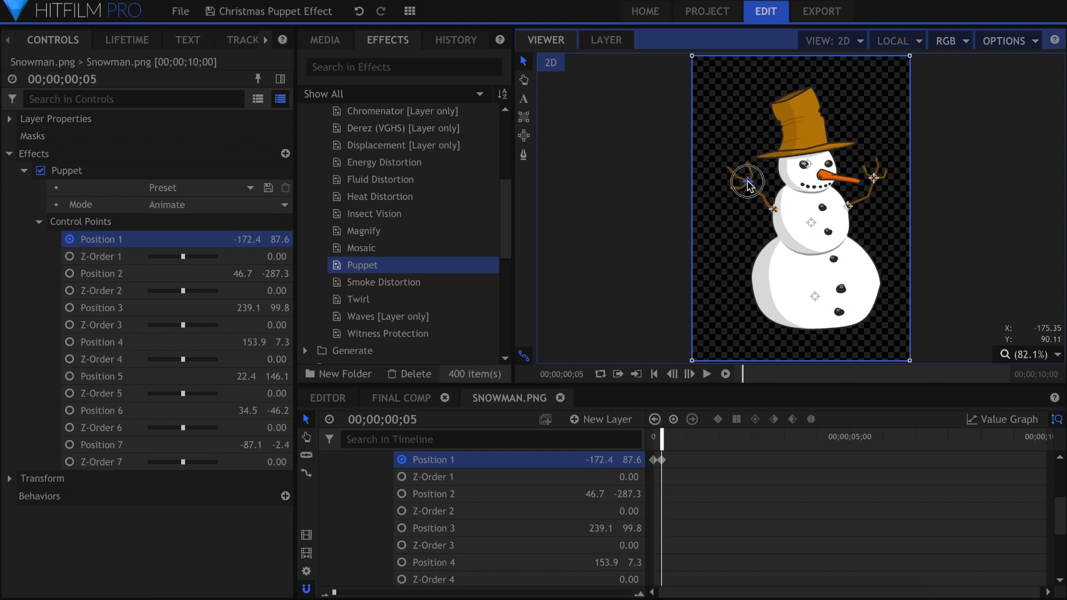
key(Right)
key(Right)
key(Right)
key(Right)
key(Right)
key(Right)
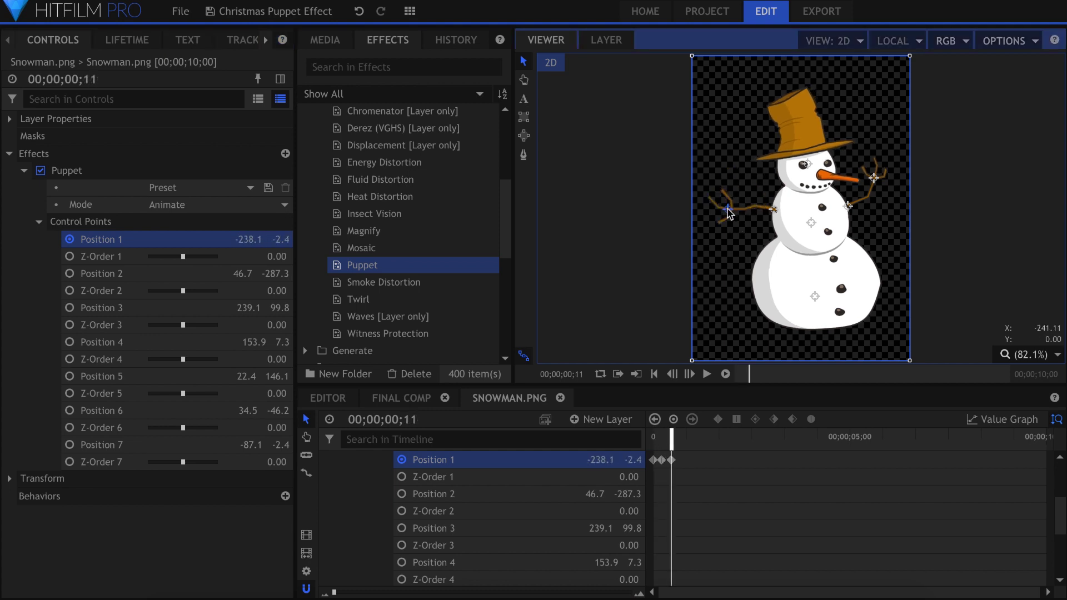
key(Right)
key(Right)
key(Right)
key(Right)
key(Right)
drag(747, 186, 744, 179)
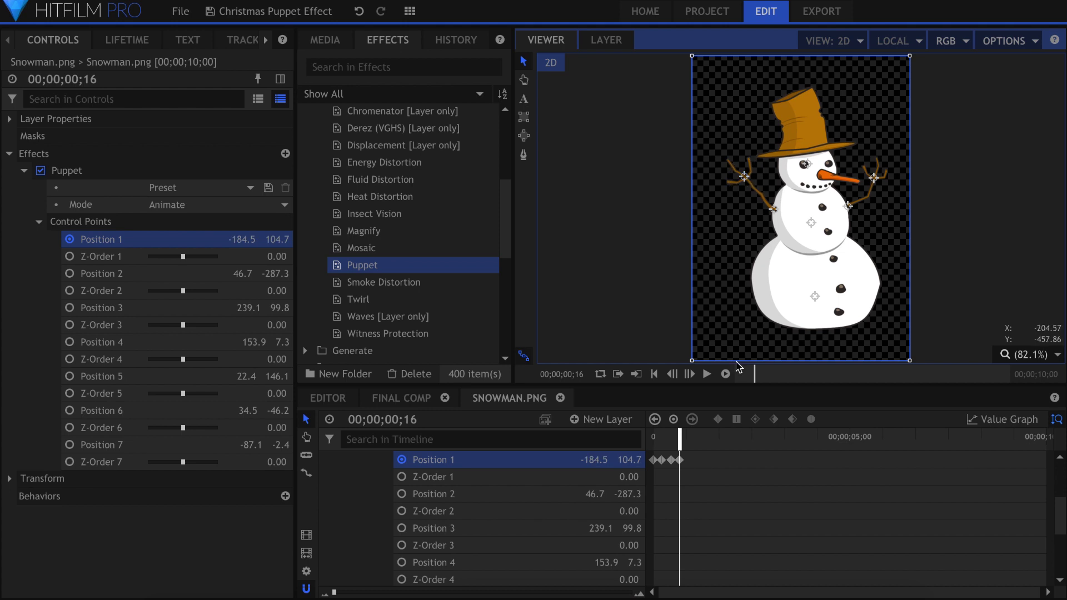
key(Home)
key(space)
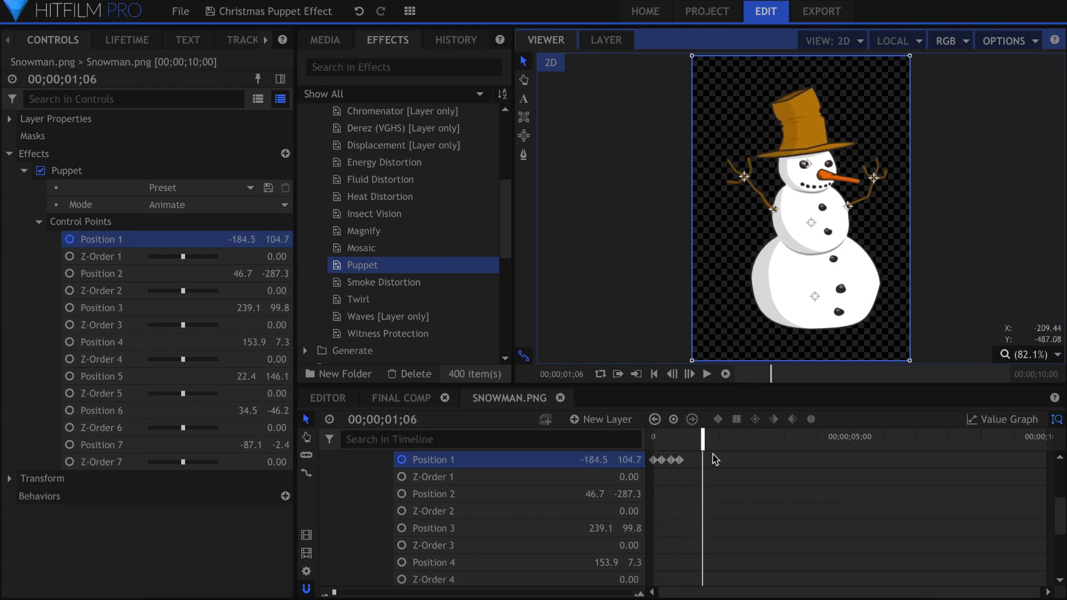
key(space)
key(Home)
Step: Repeat the arm's wave keyframes from frame 19 onward and play the result
click(661, 460)
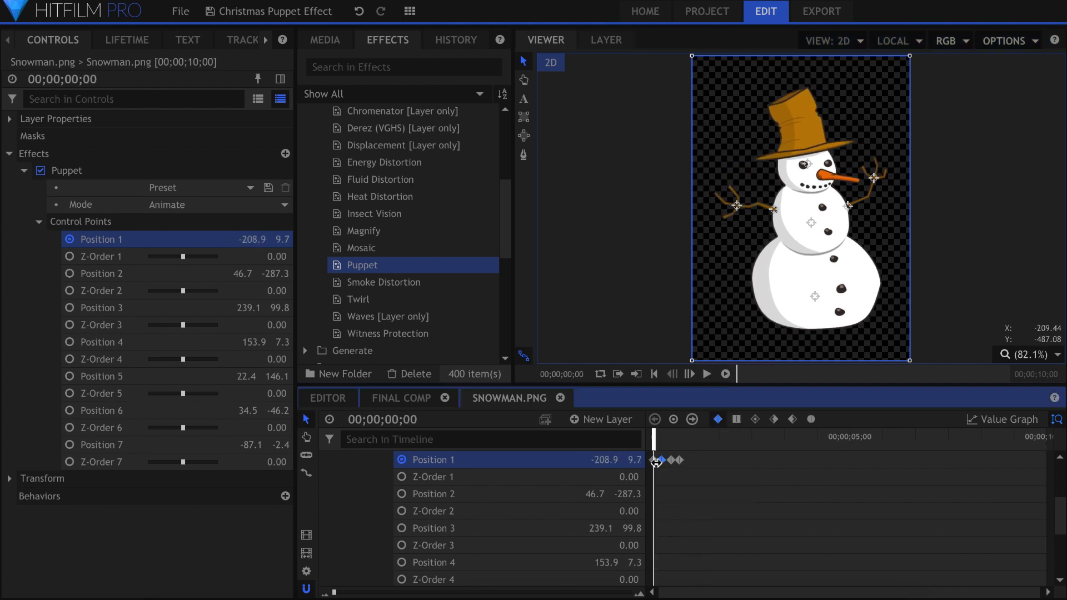
click(671, 459)
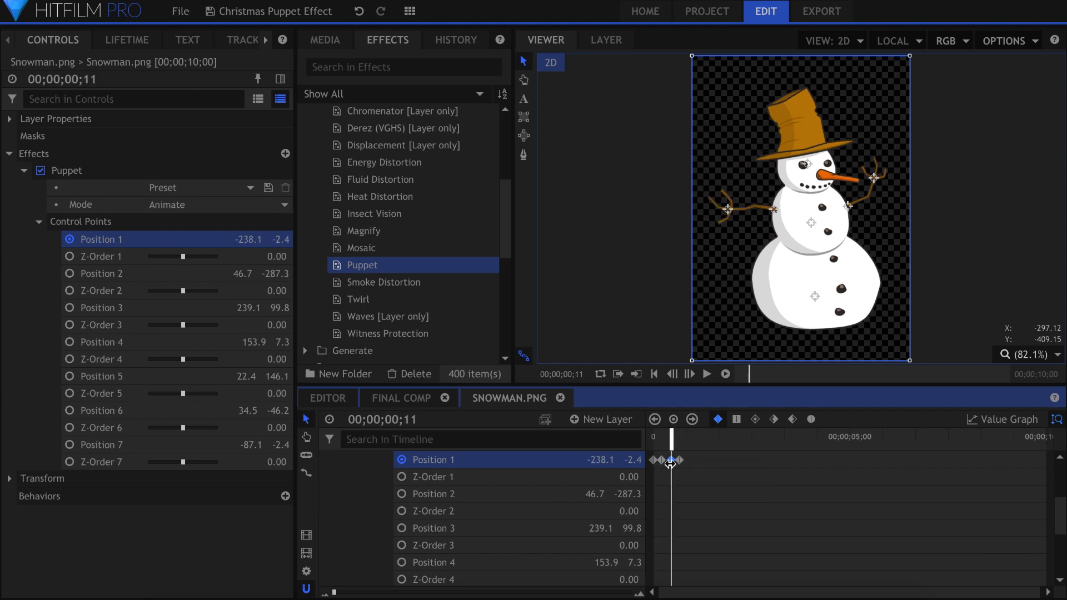
click(713, 459)
drag(687, 439, 921, 436)
key(ctrl+v)
key(ctrl+v)
key(ctrl+v)
key(ctrl+v)
key(ctrl+v)
click(946, 479)
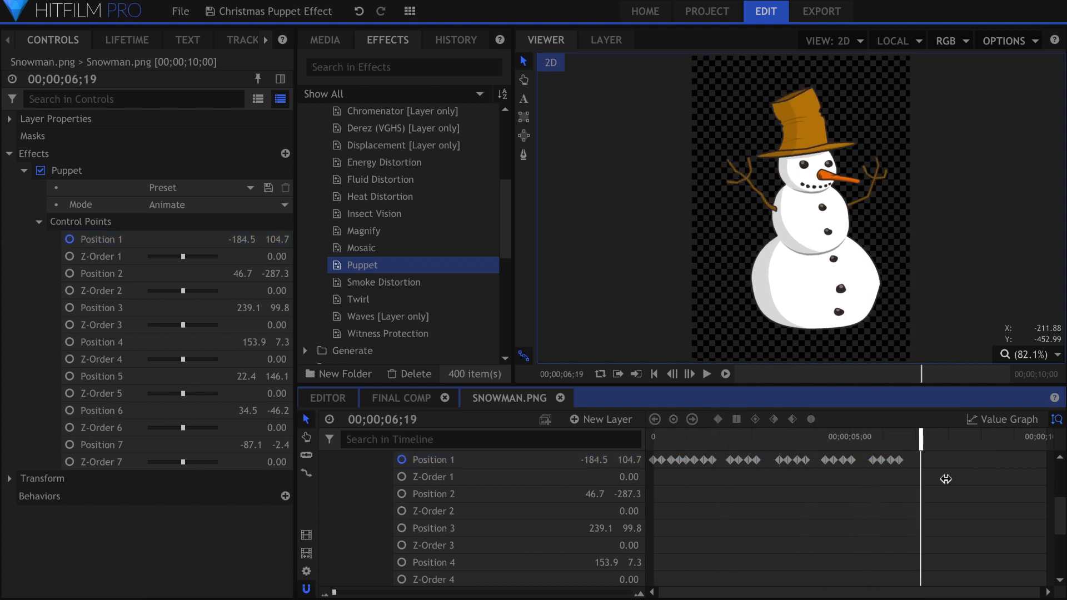
key(Home)
key(space)
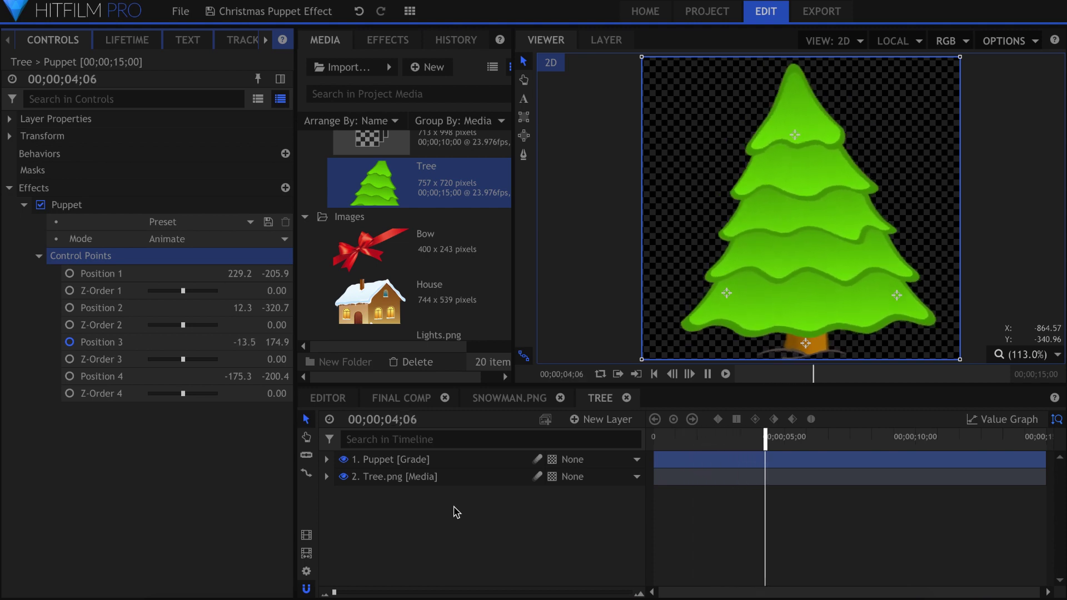
Step: Open the Santa Sleigh composite and play its puppet animation
key(space)
scroll(432, 267, up, 3)
double_click(444, 283)
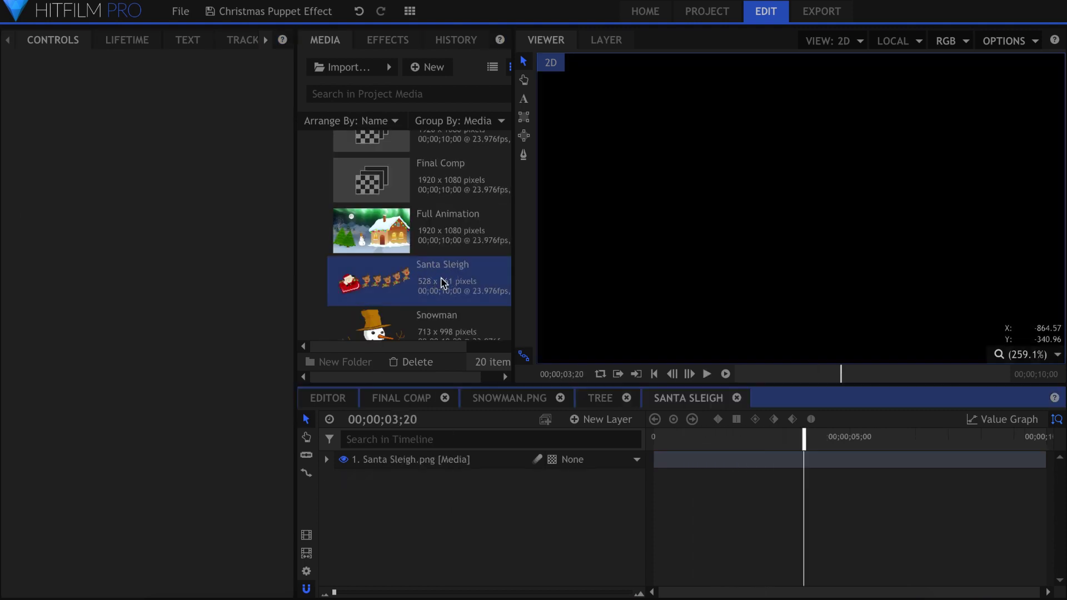
key(space)
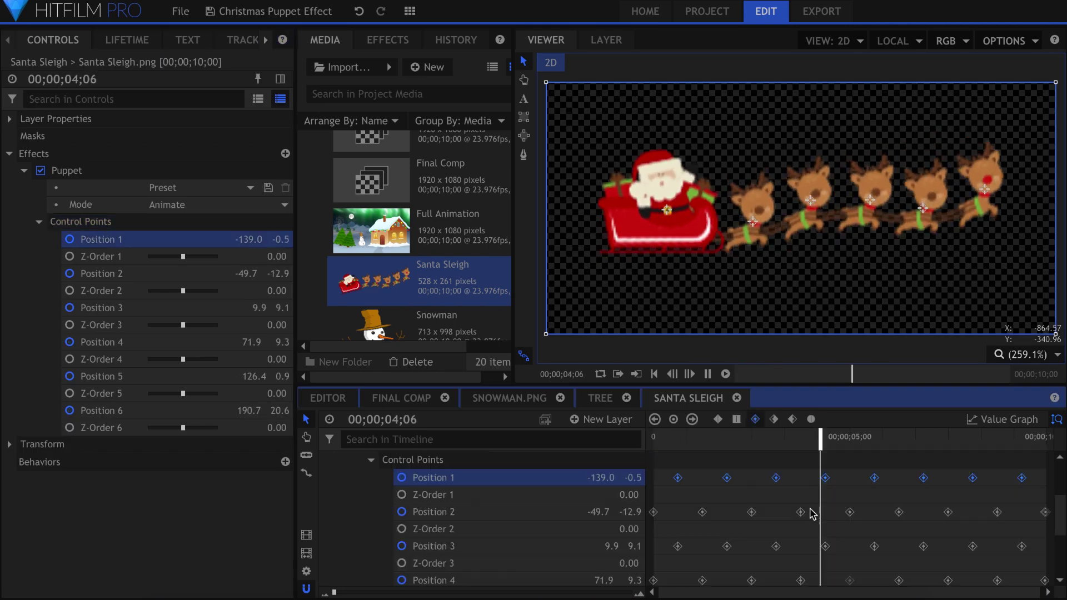
Step: Drag the Lights House puppet points so the light strand drapes along the roof
scroll(812, 514, down, 3)
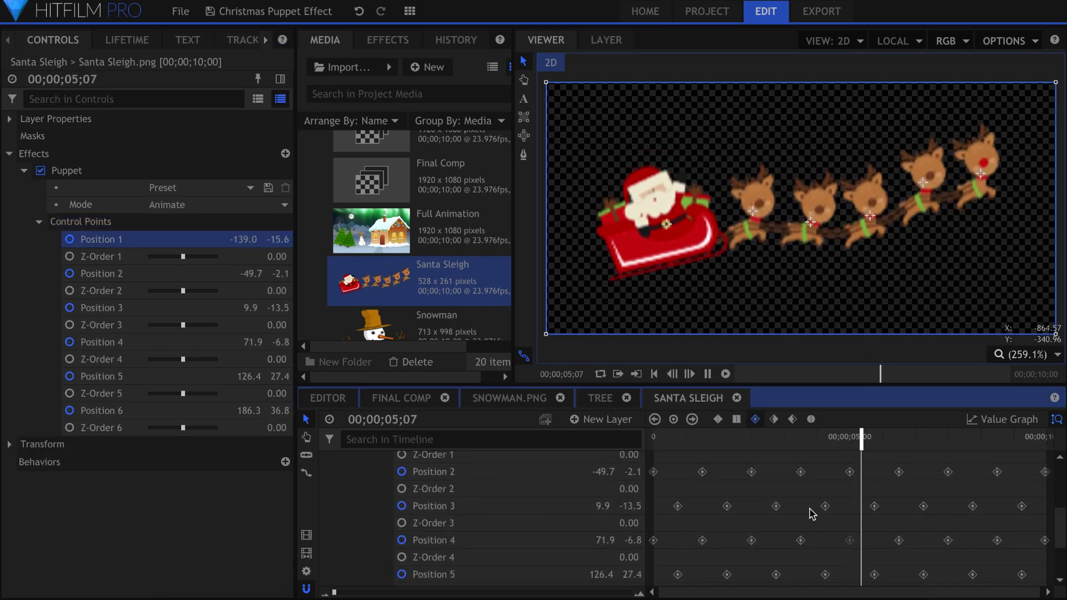
scroll(812, 514, up, 3)
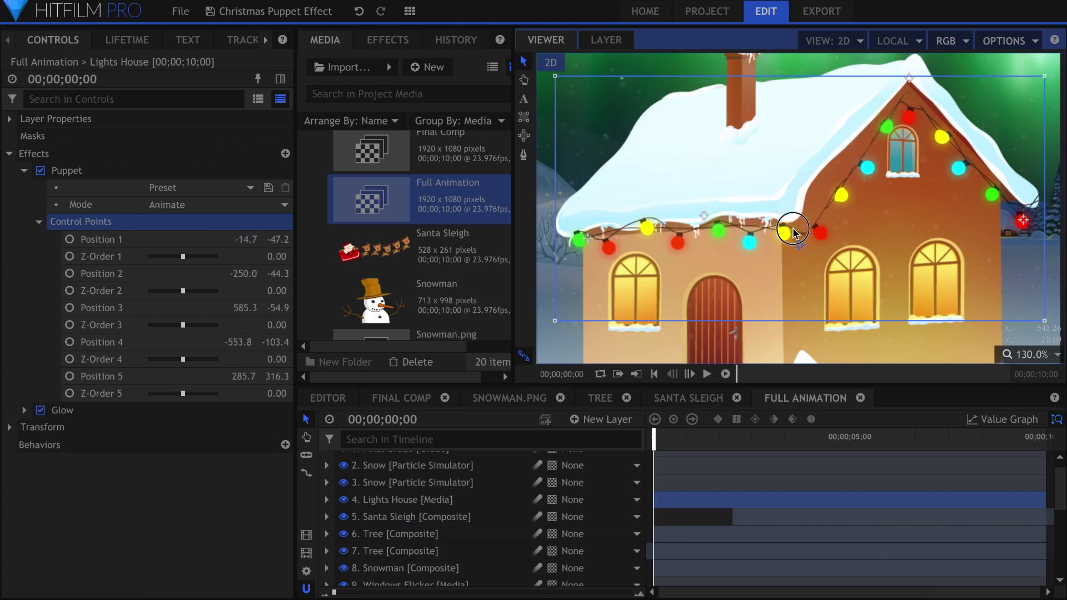
mouse_move(801, 237)
mouse_down()
mouse_move(785, 215)
mouse_move(789, 229)
mouse_up()
mouse_move(913, 92)
mouse_down()
mouse_move(898, 116)
mouse_move(907, 87)
mouse_up()
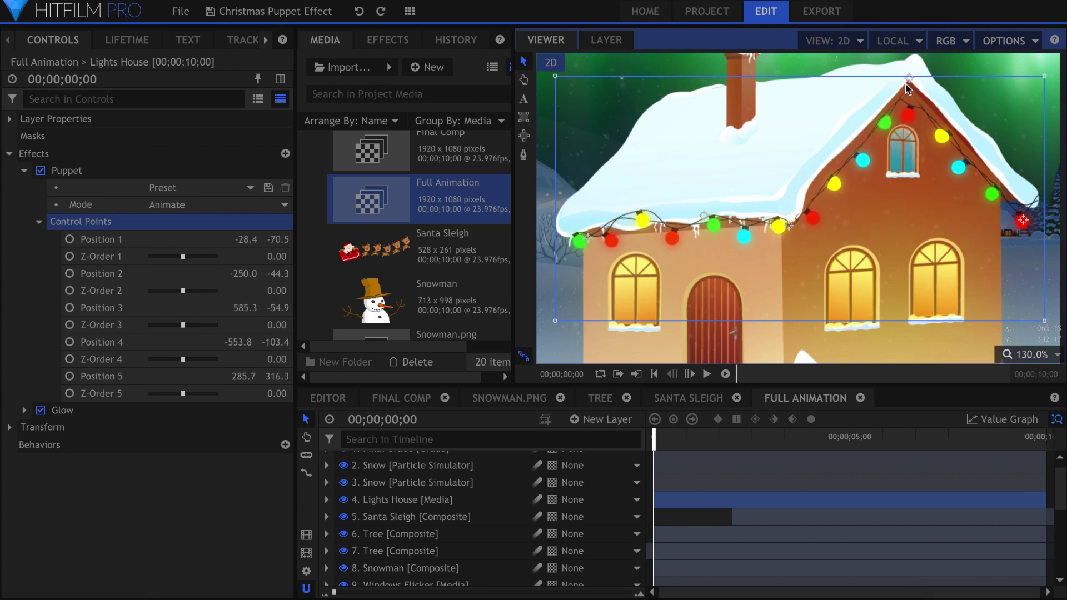
click(41, 171)
Step: Re-enable Puppet and toggle the moon, ground, smoke, path, house and windows layer visibility
click(41, 171)
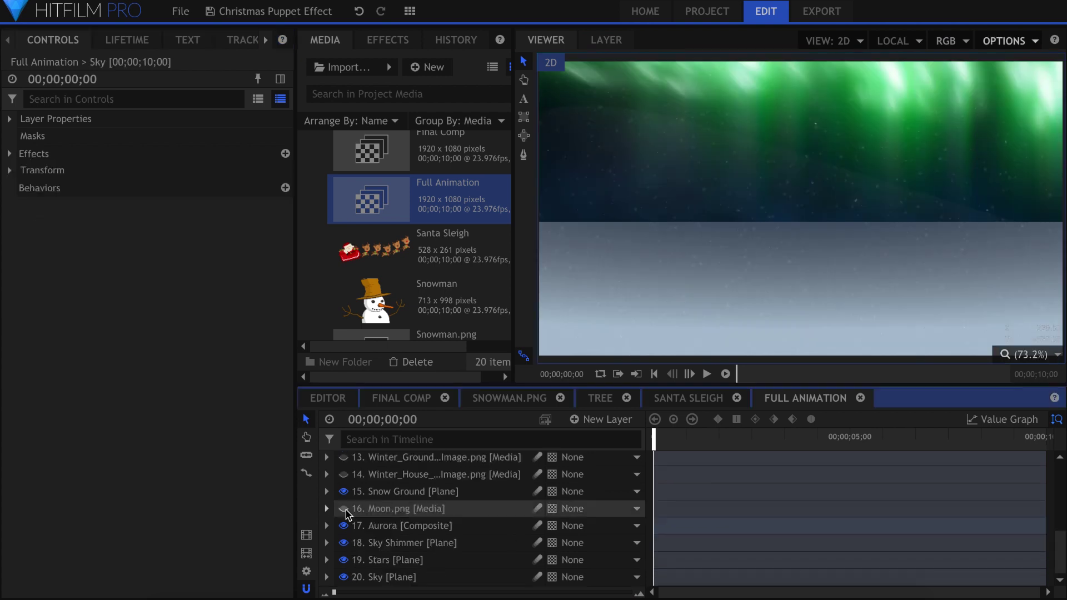
click(345, 508)
scroll(347, 511, up, 3)
click(344, 507)
scroll(347, 508, up, 3)
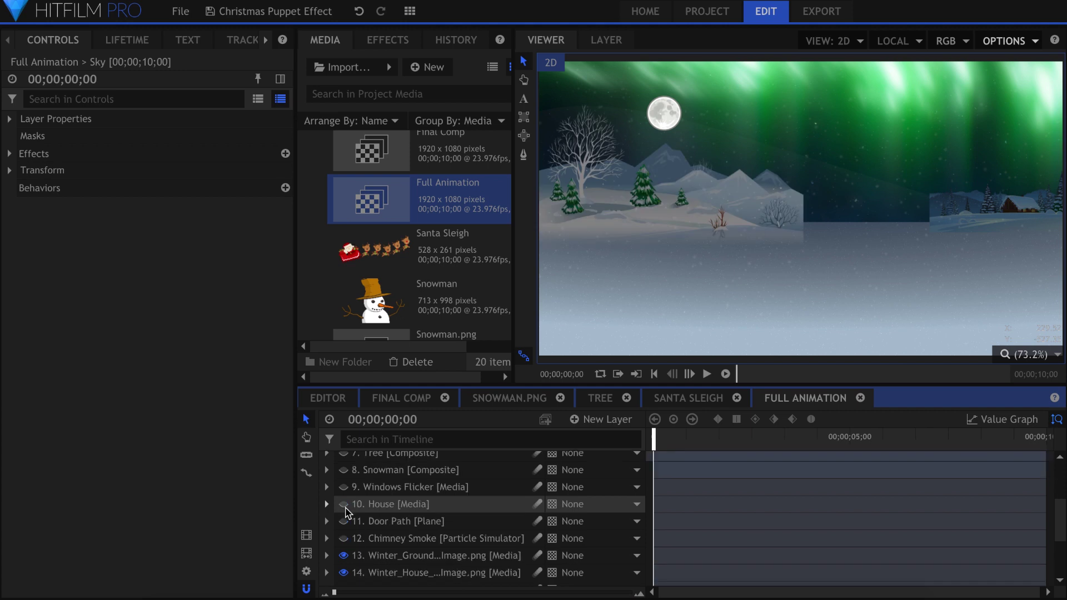
click(344, 537)
click(344, 521)
click(346, 508)
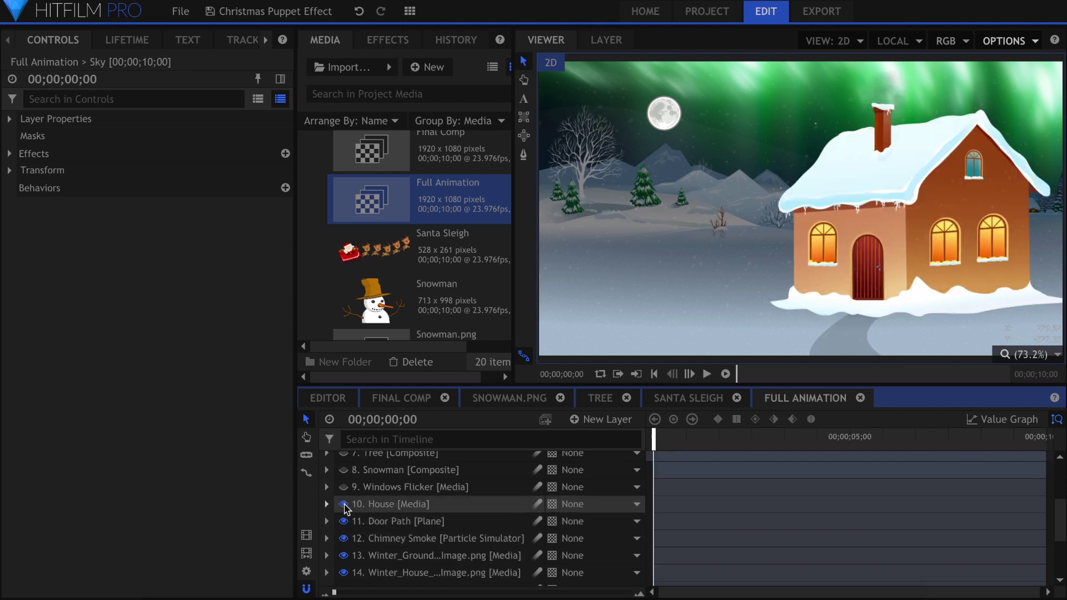
click(344, 488)
Step: Toggle snowman, trees, sleigh, Snow Ground, Sky and Aurora so only Sky, Aurora and Snow Ground show
scroll(346, 494, up, 6)
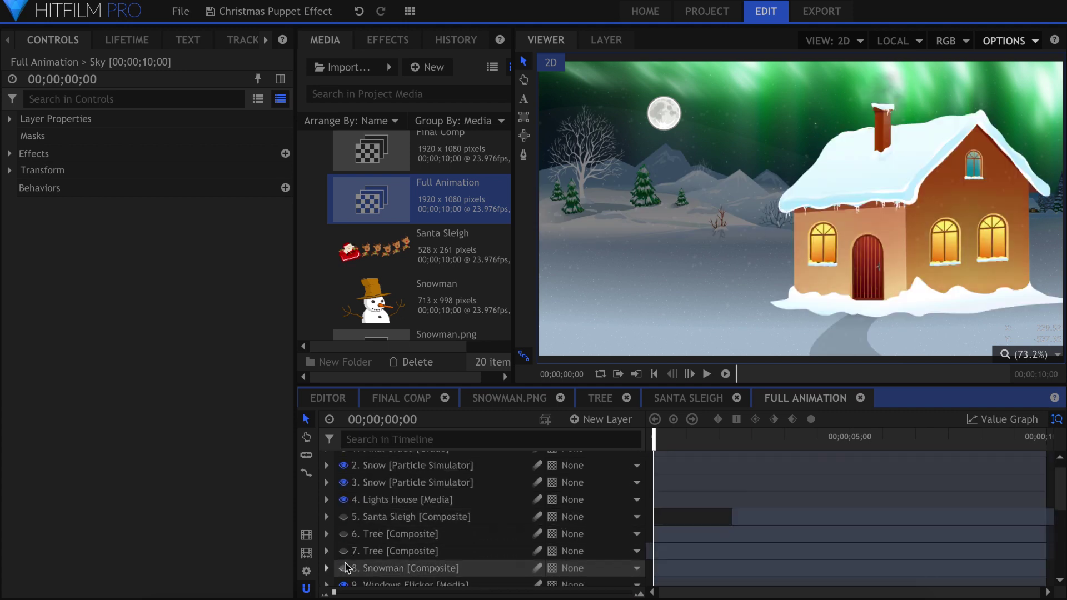
click(344, 567)
click(343, 551)
click(343, 534)
click(344, 517)
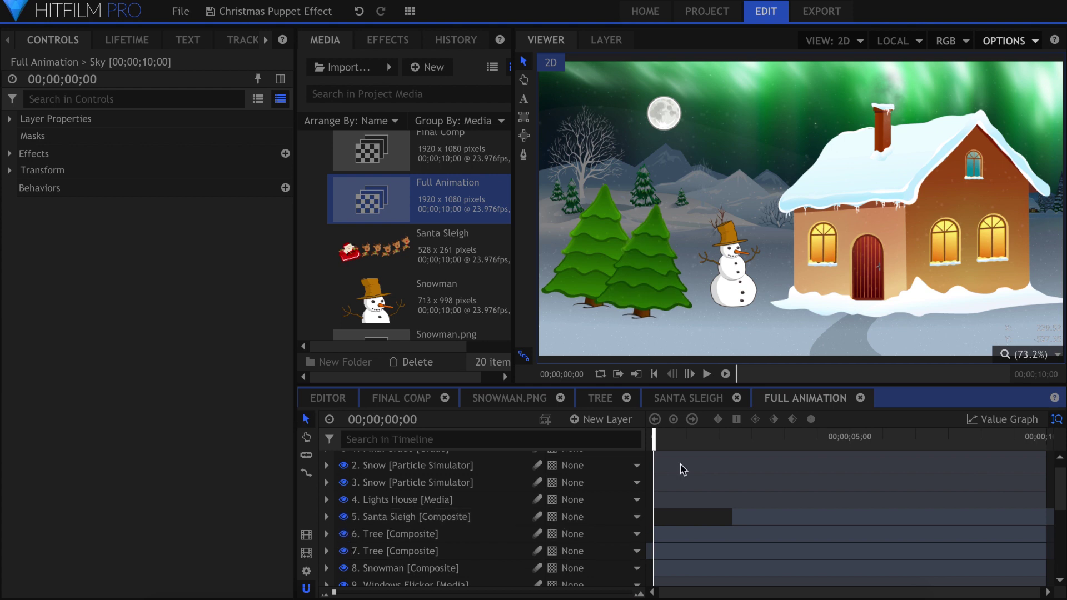
click(774, 437)
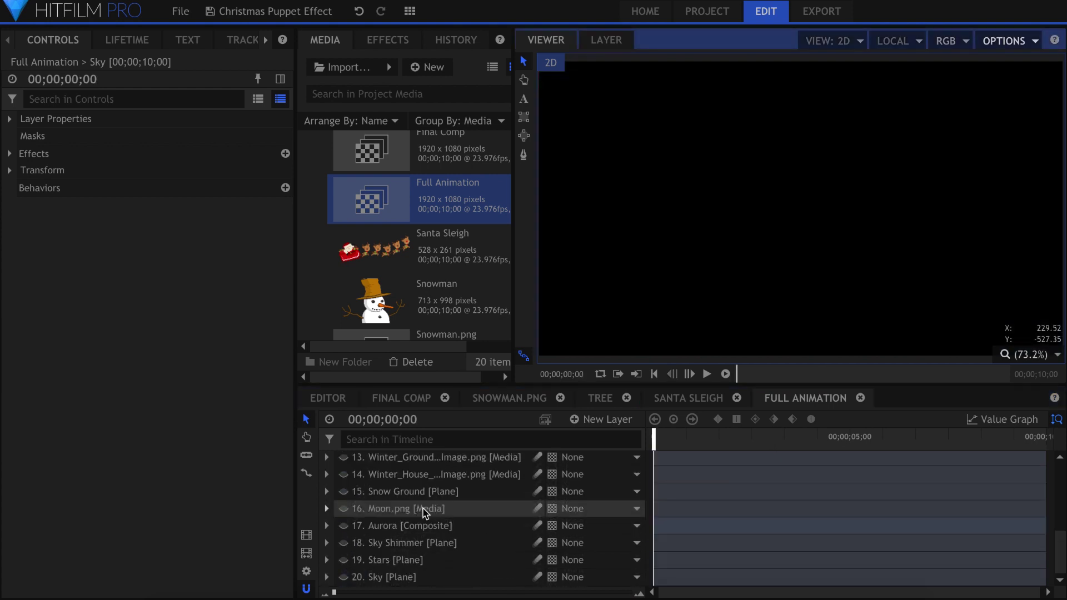
click(343, 492)
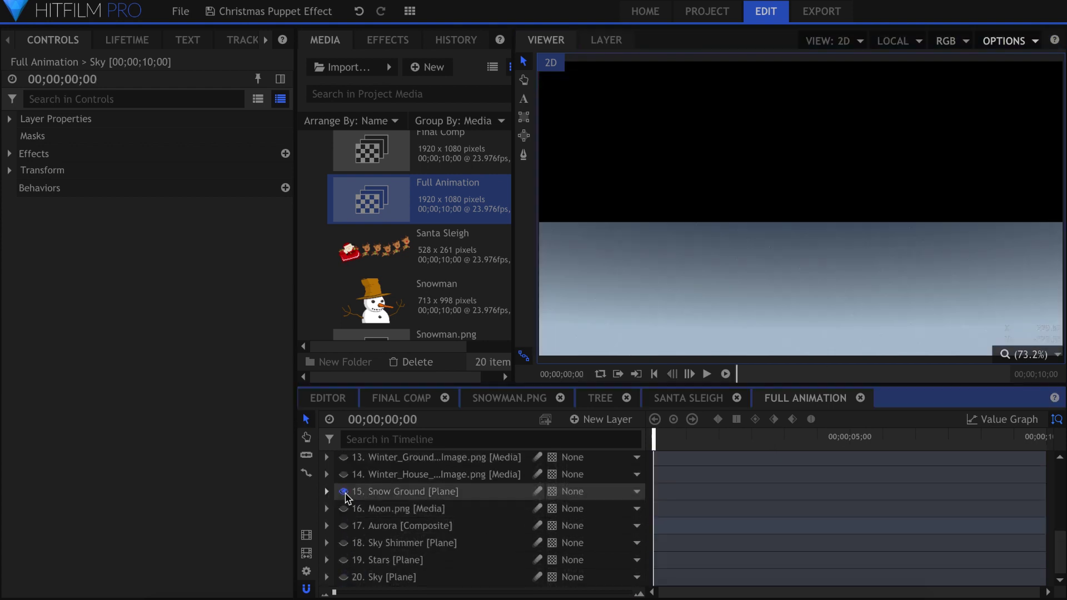
click(343, 577)
scroll(345, 556, up, 4)
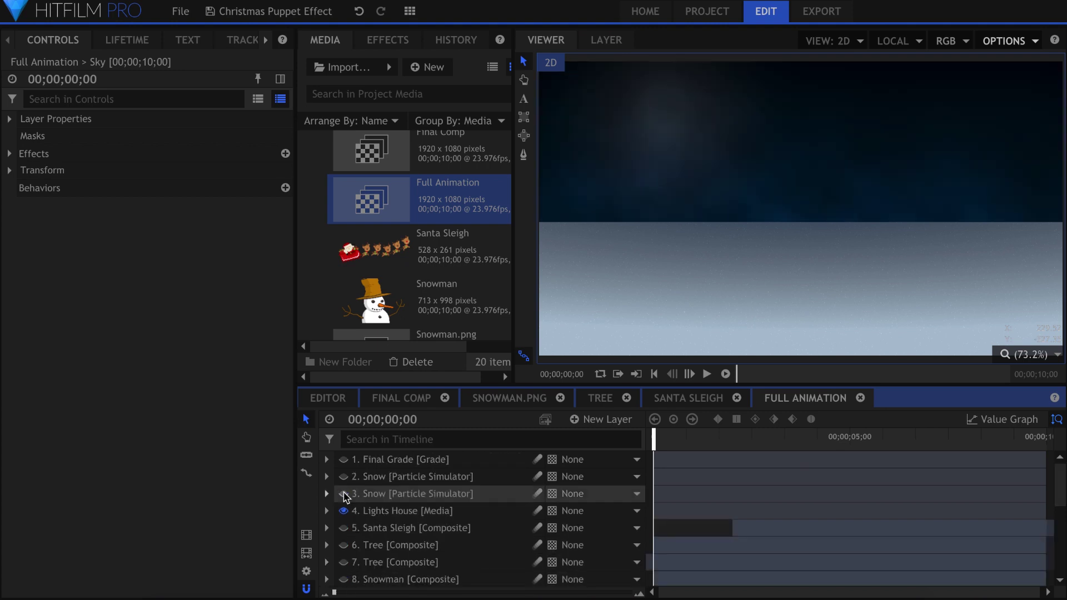
scroll(345, 511, down, 4)
click(344, 537)
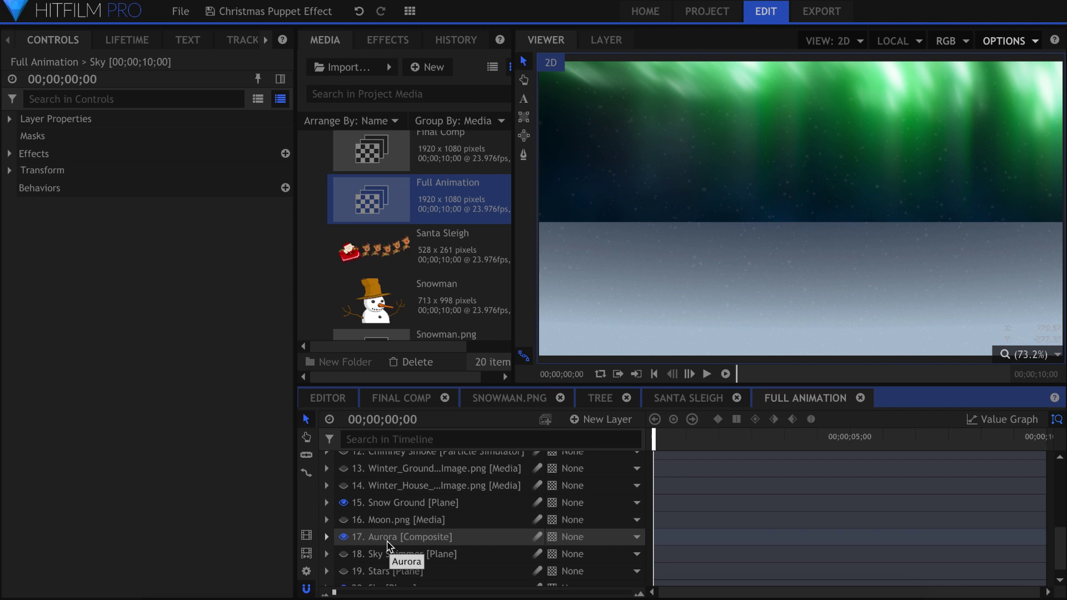
scroll(392, 545, down, 1)
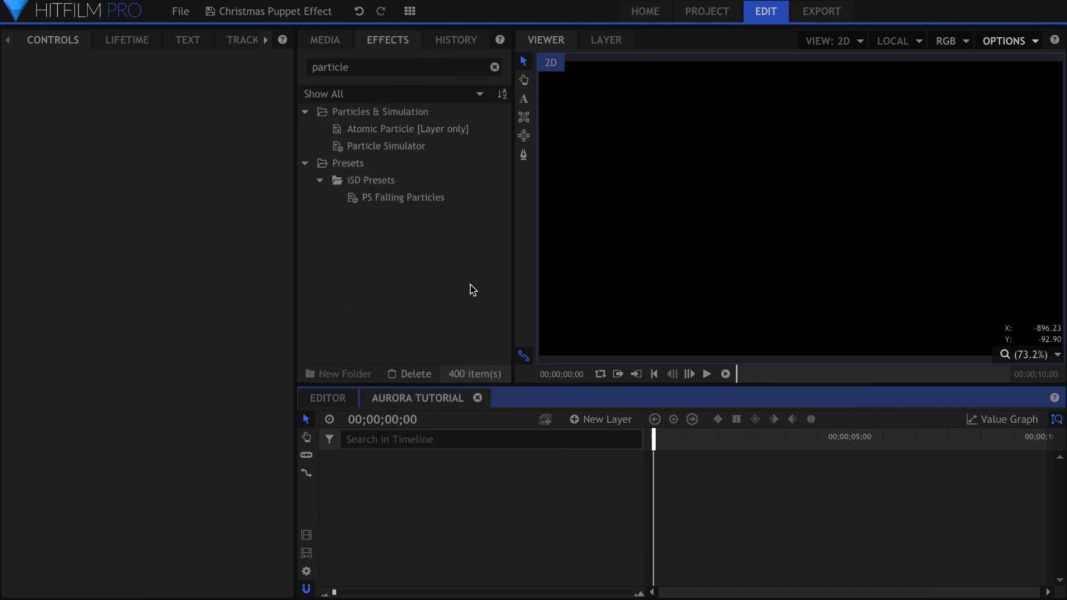
Step: Add the Aurora particle simulator layer with a Time Shift of -5 s
drag(431, 147, 485, 529)
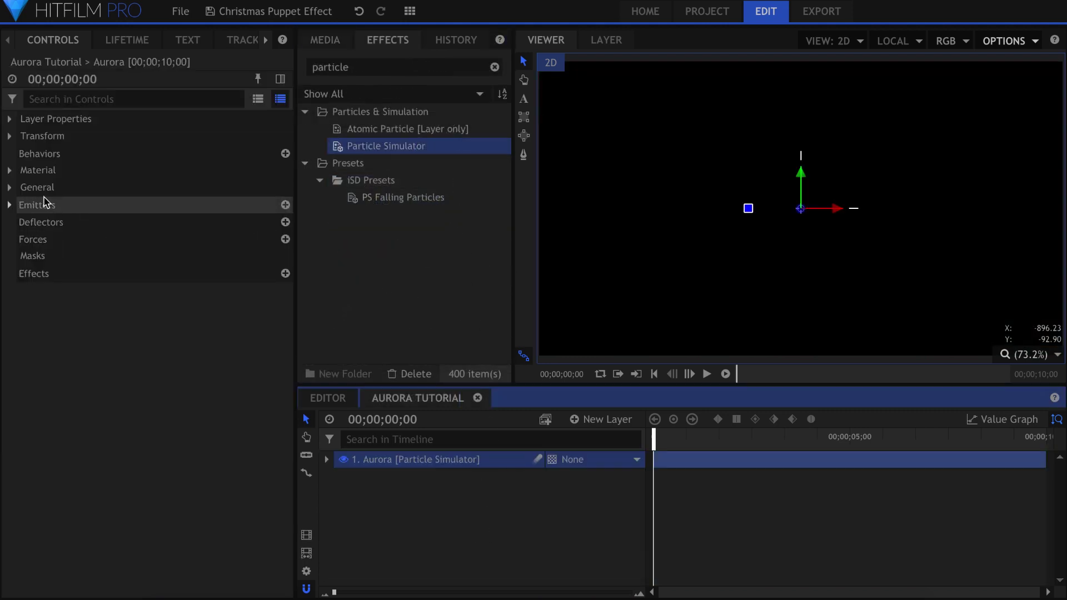
click(10, 187)
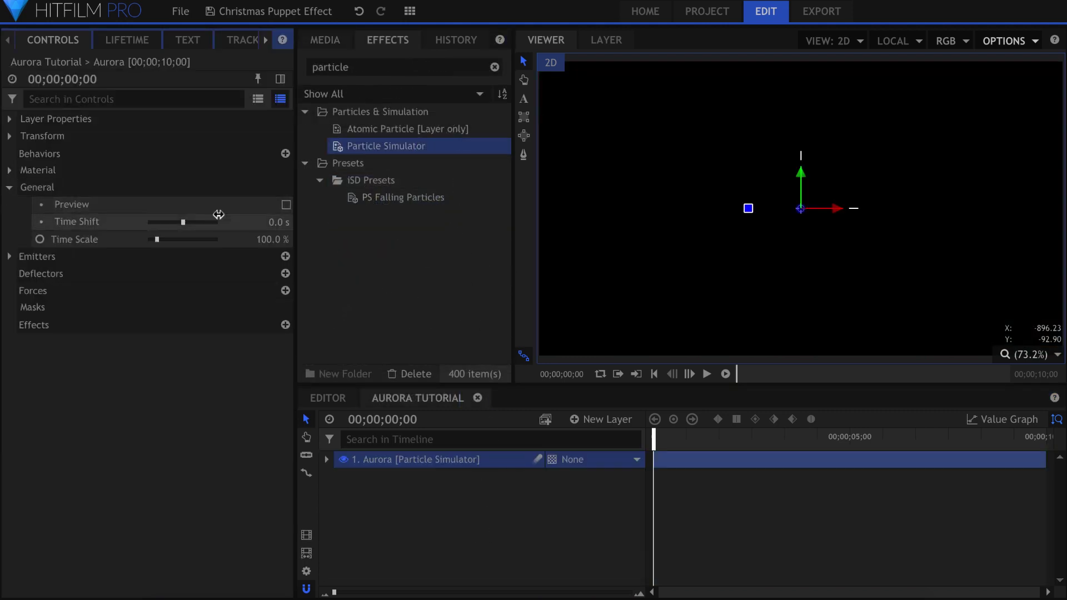
click(277, 222)
text(-5)
key(Return)
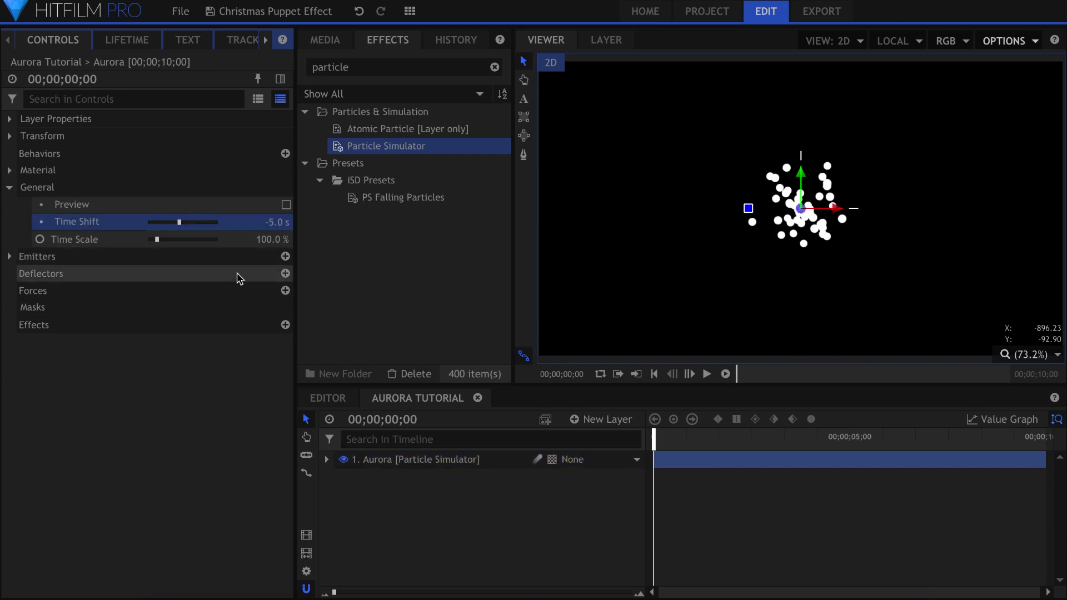
click(9, 188)
Step: Make the emitter shape a Quad 2218 px wide and 307 px tall
click(10, 205)
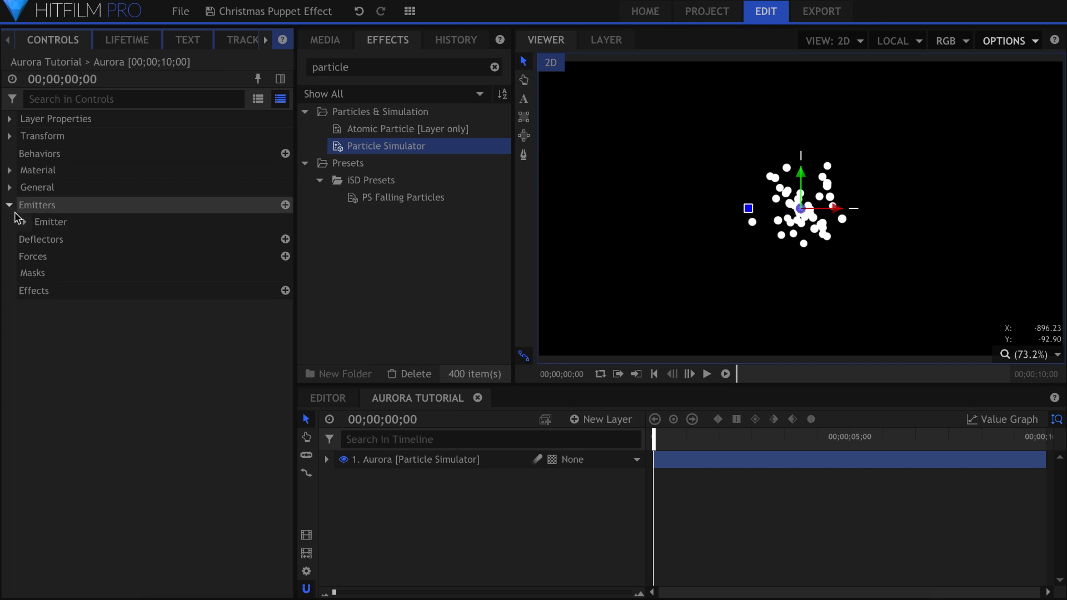
click(24, 221)
click(248, 240)
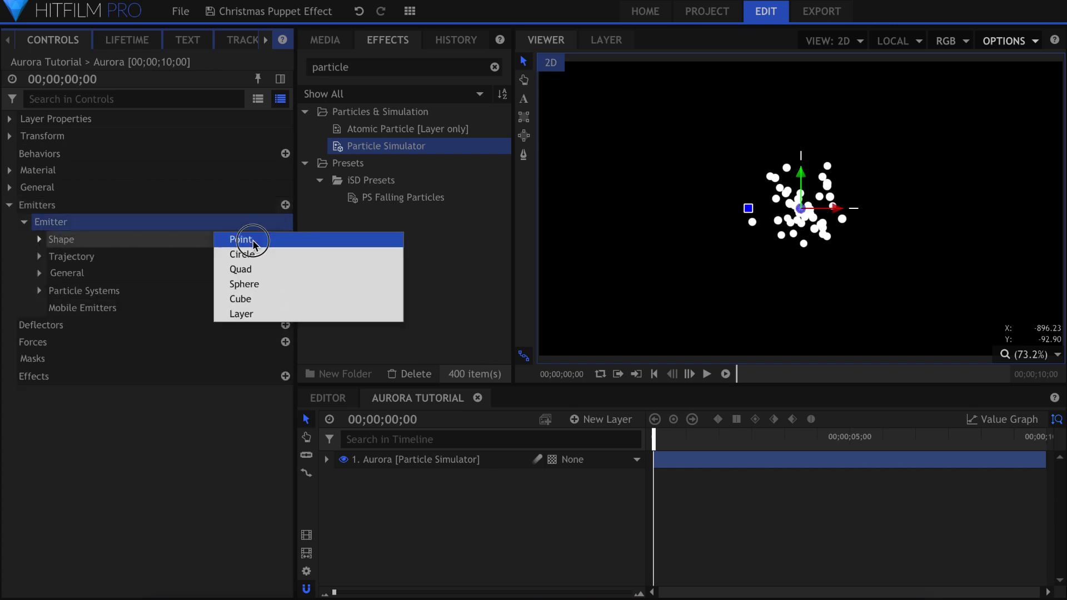
click(257, 271)
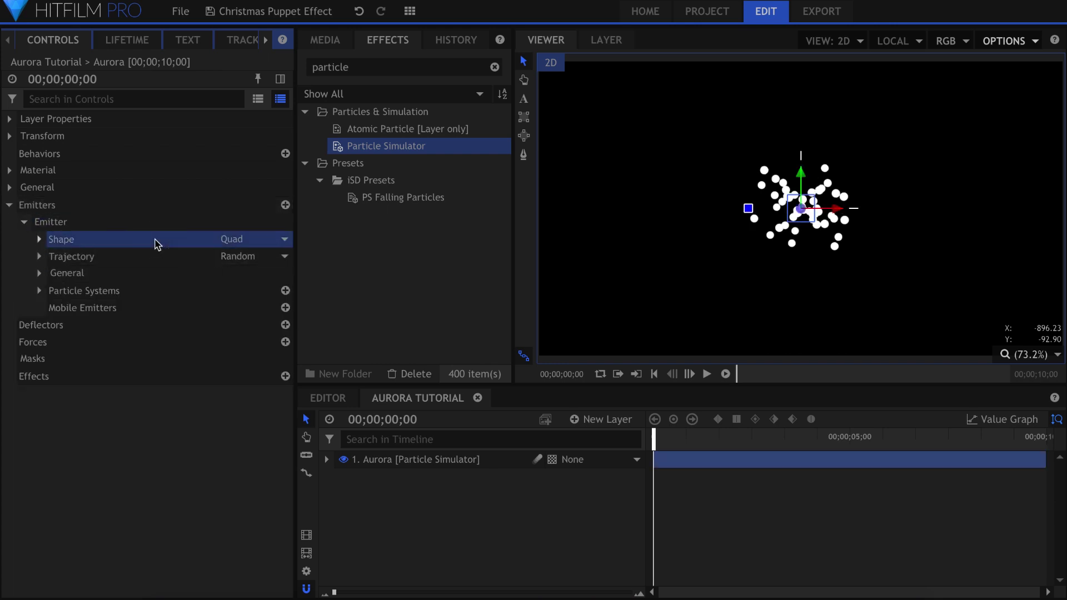
click(39, 240)
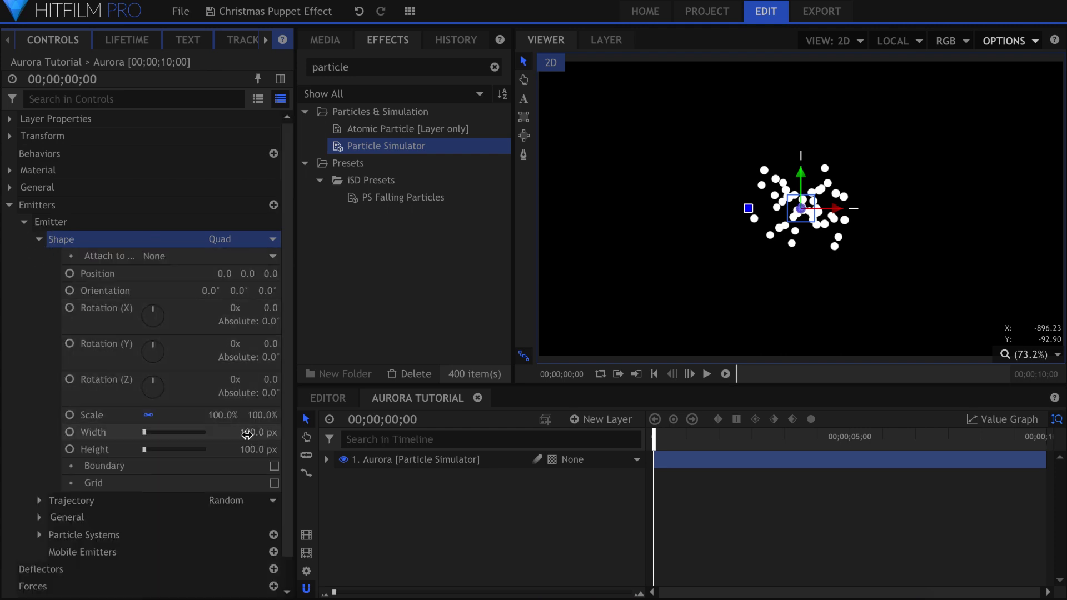
drag(256, 433, 333, 433)
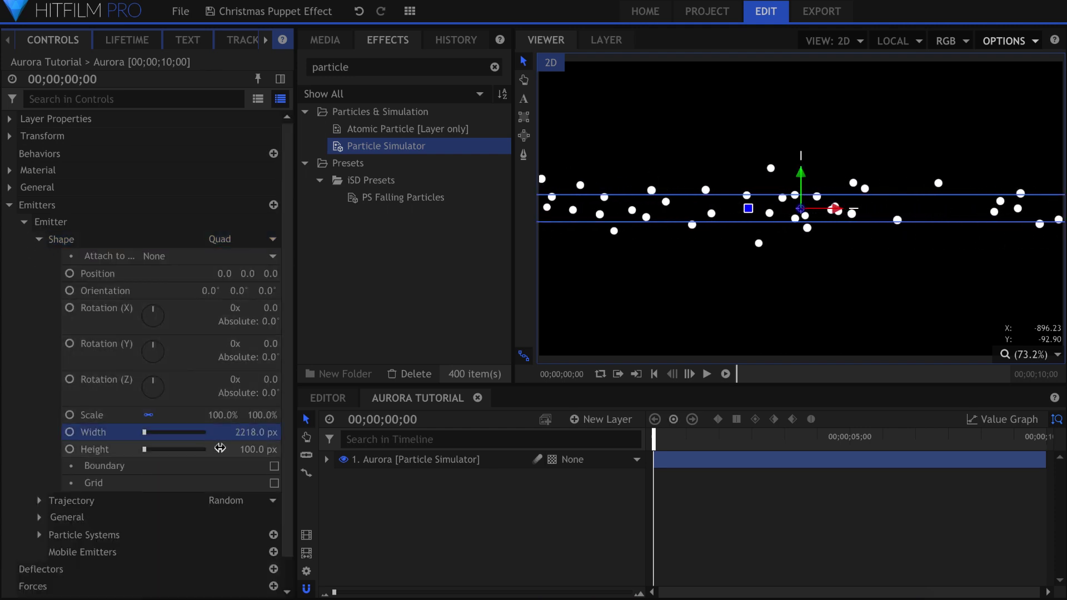
drag(257, 449, 289, 449)
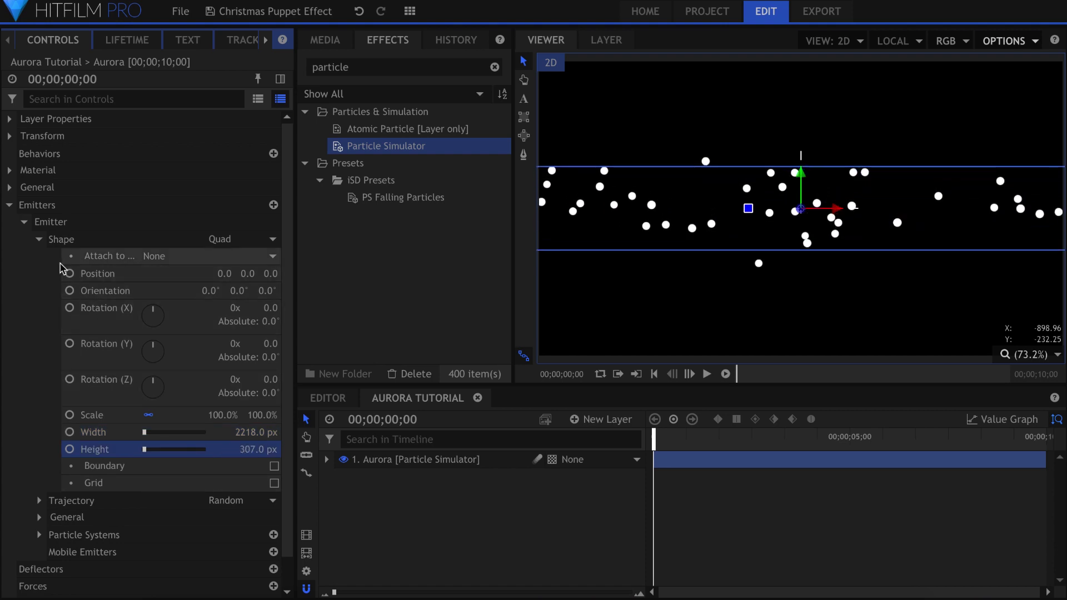
click(55, 239)
Step: Set the emitter trajectory to Cone with Rotation Y at 180° and preview it
click(245, 263)
click(231, 256)
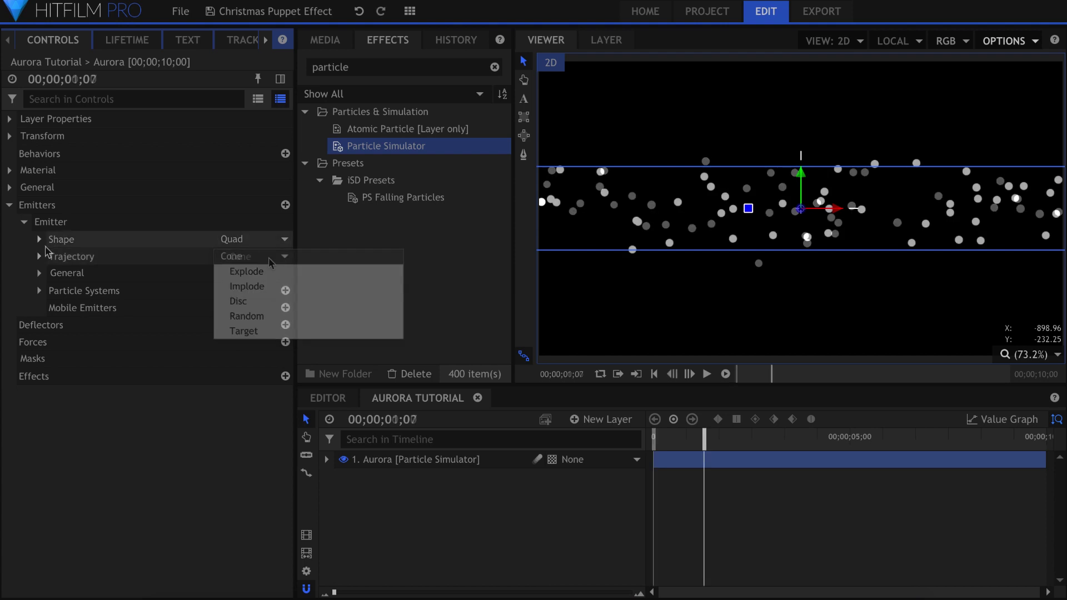
click(39, 256)
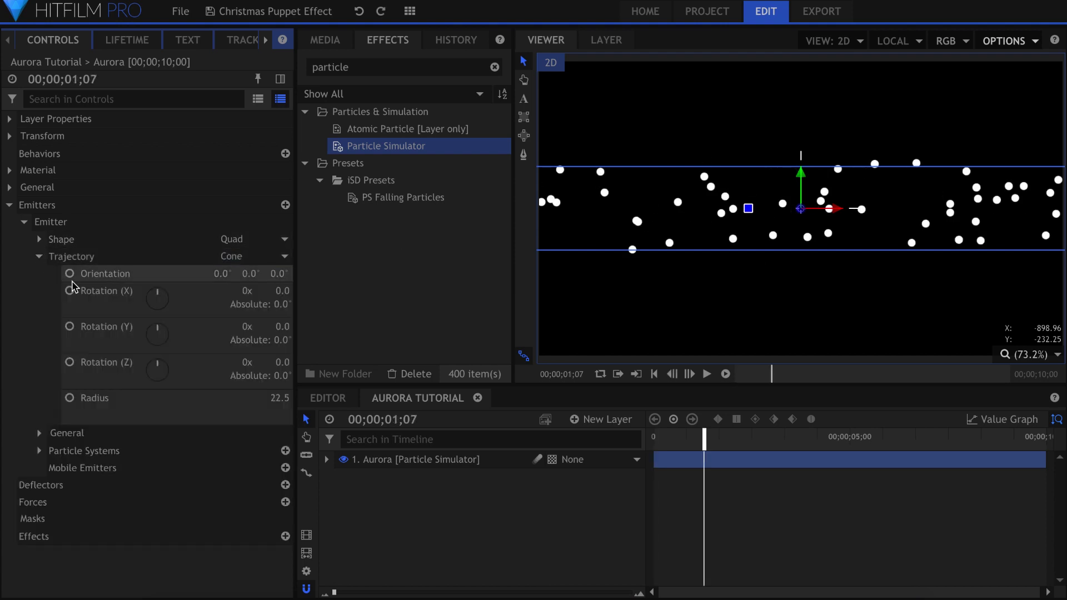
drag(157, 334, 157, 277)
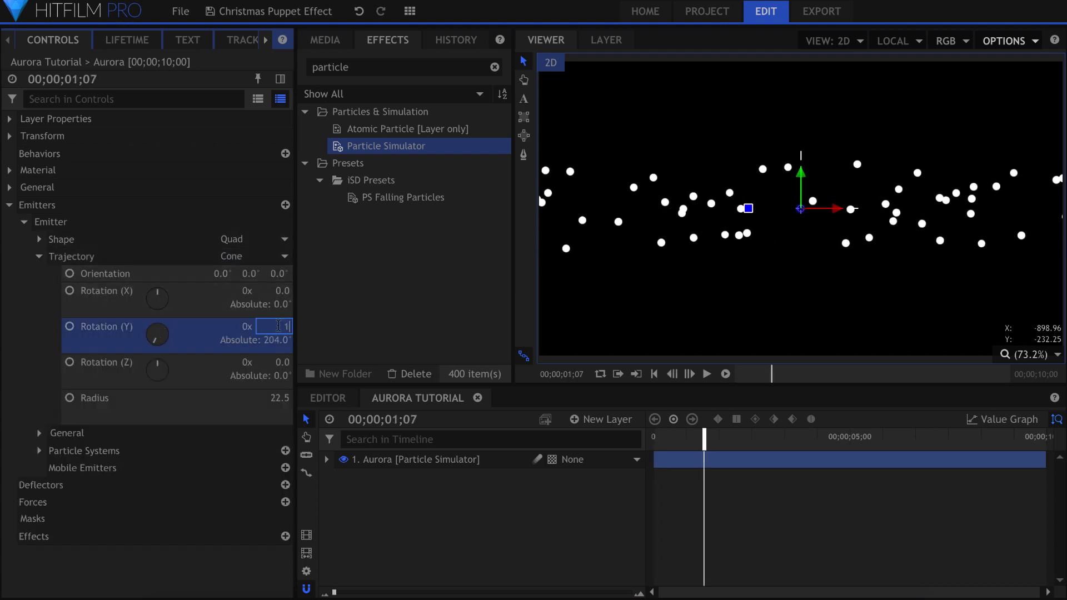
key(Return)
key(space)
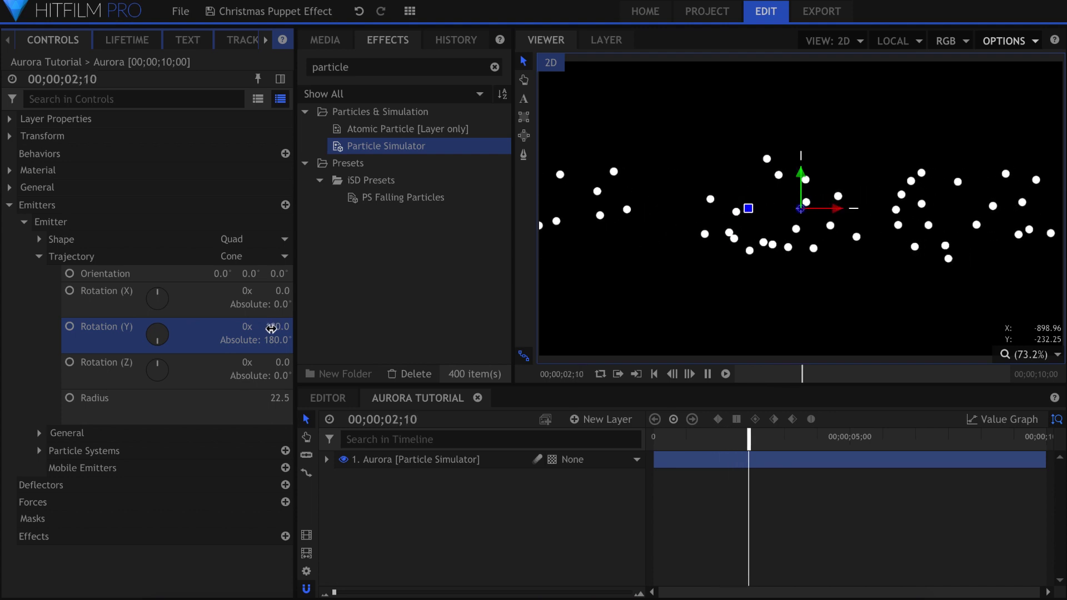
key(space)
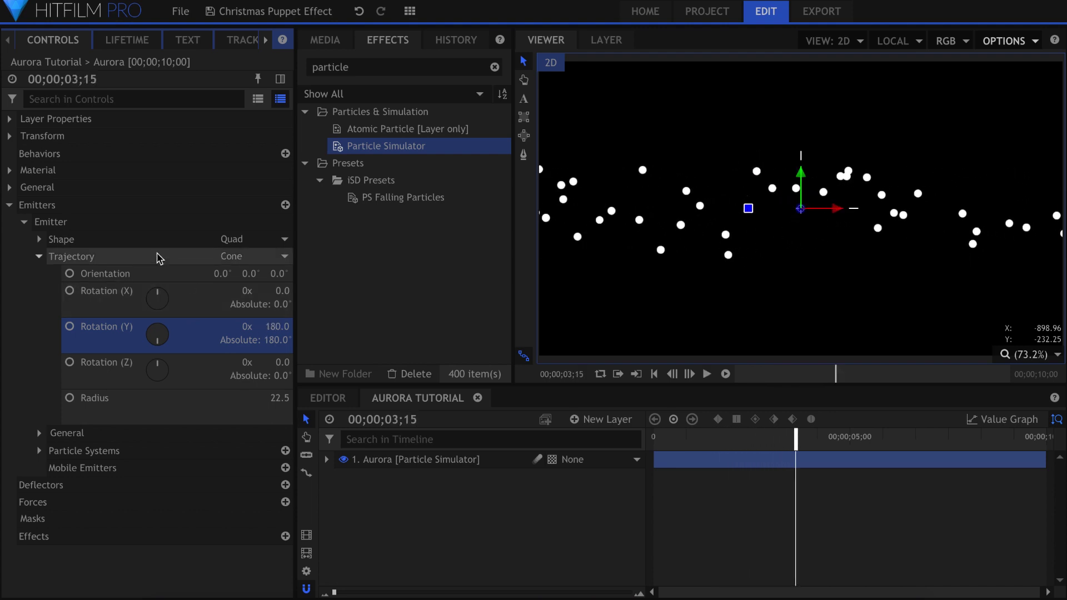
Step: Move and rotate the emitter up toward the top of the frame
click(144, 240)
drag(800, 170, 801, 56)
drag(770, 105, 774, 87)
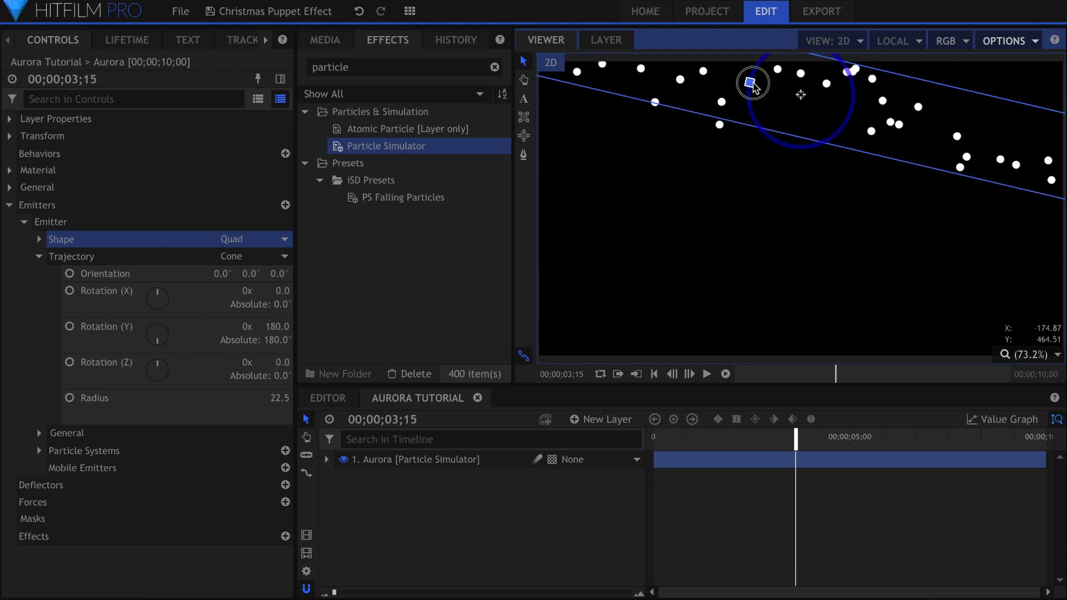
click(656, 437)
click(40, 257)
Step: Set the particle Movement Speed to 80 and preview the slower aurora
click(39, 291)
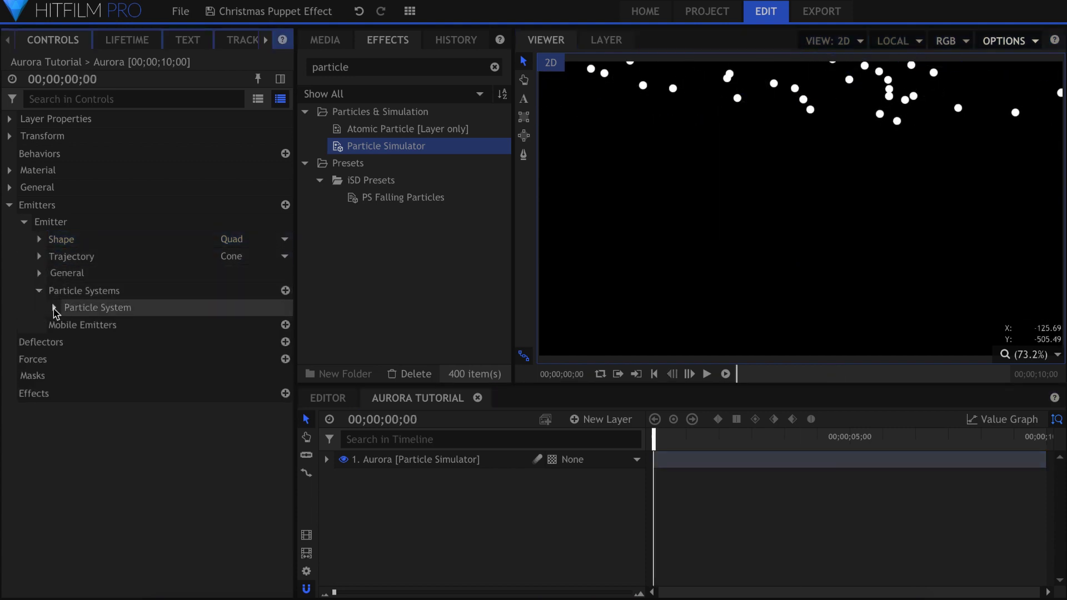
click(54, 308)
click(69, 375)
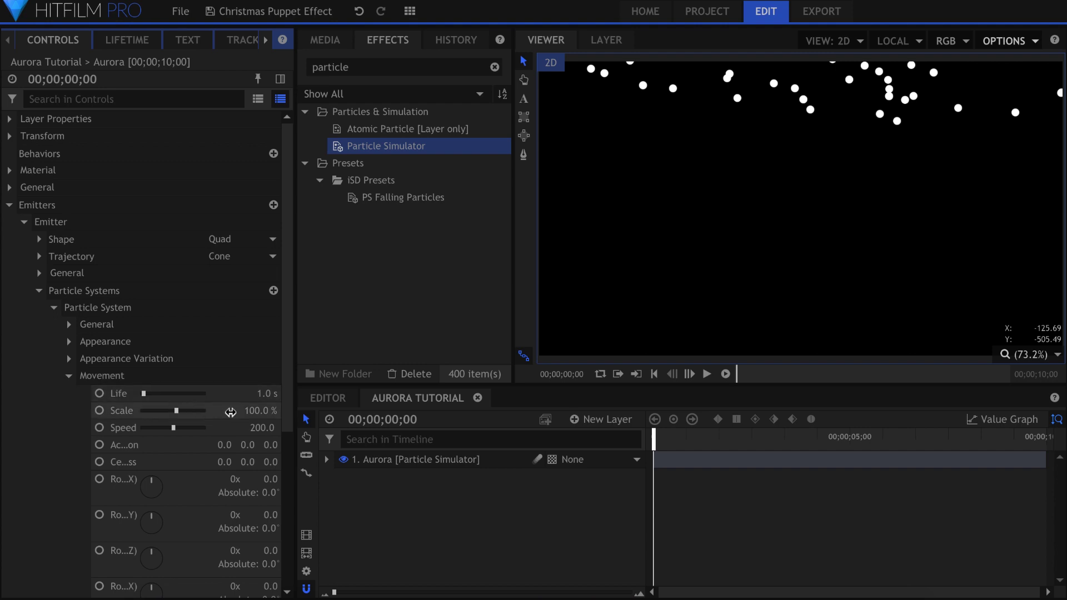
click(262, 428)
text(80)
key(Return)
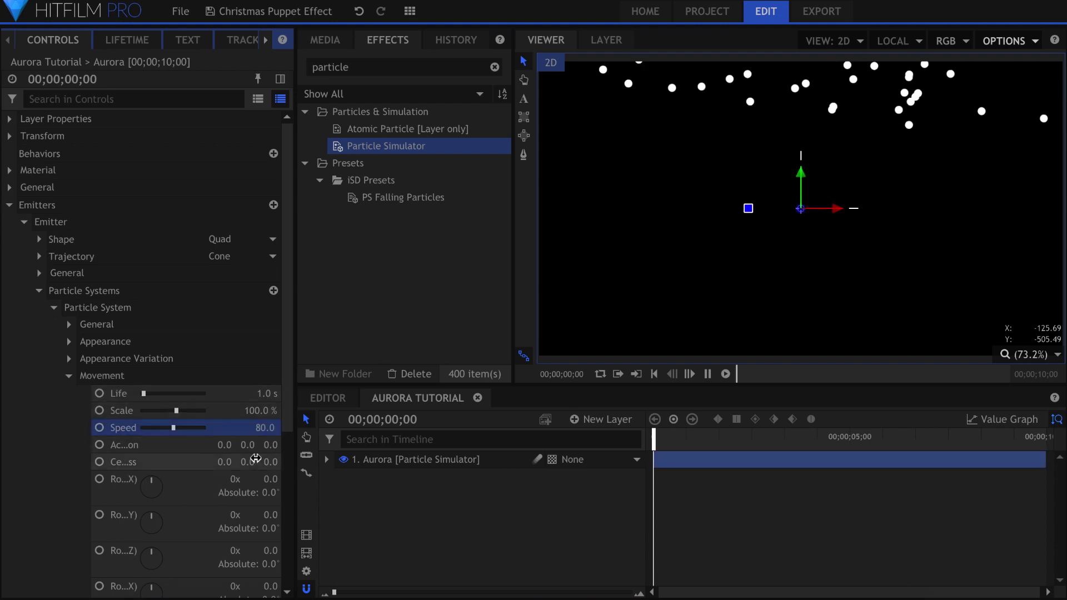
key(space)
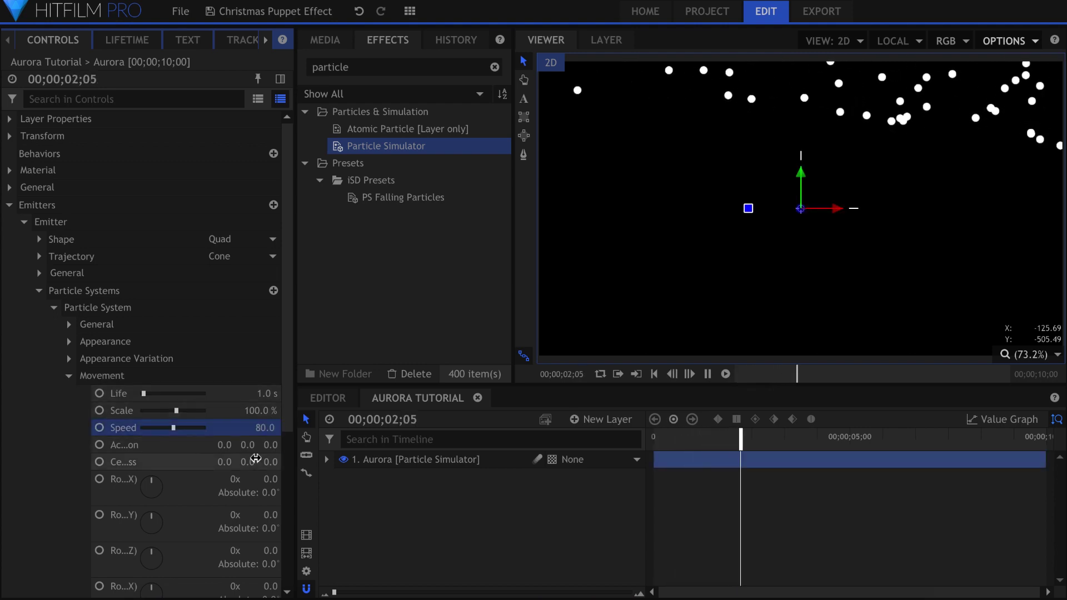
key(space)
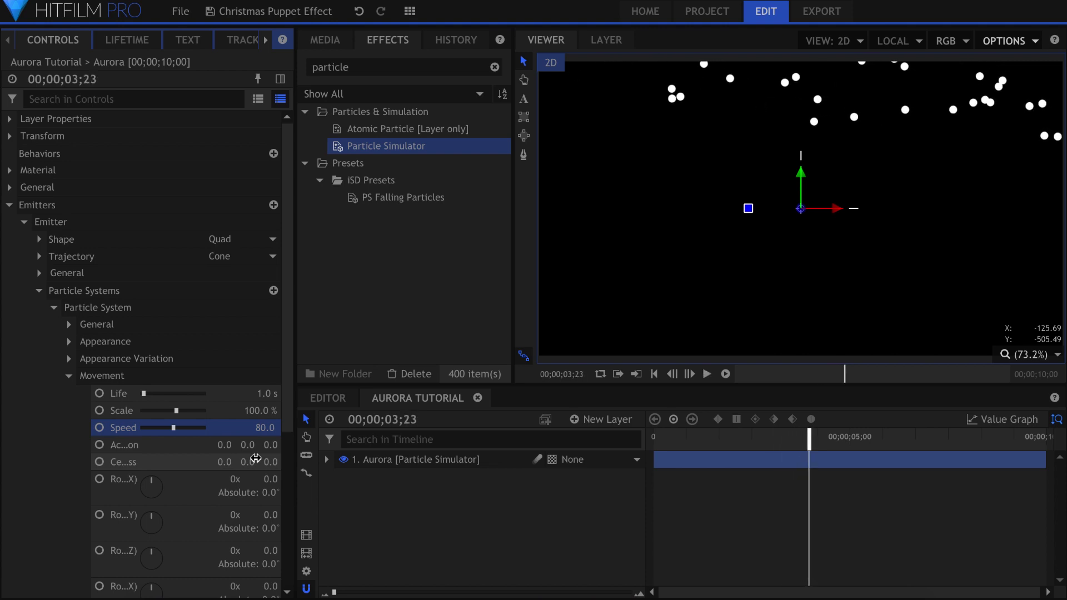
click(146, 309)
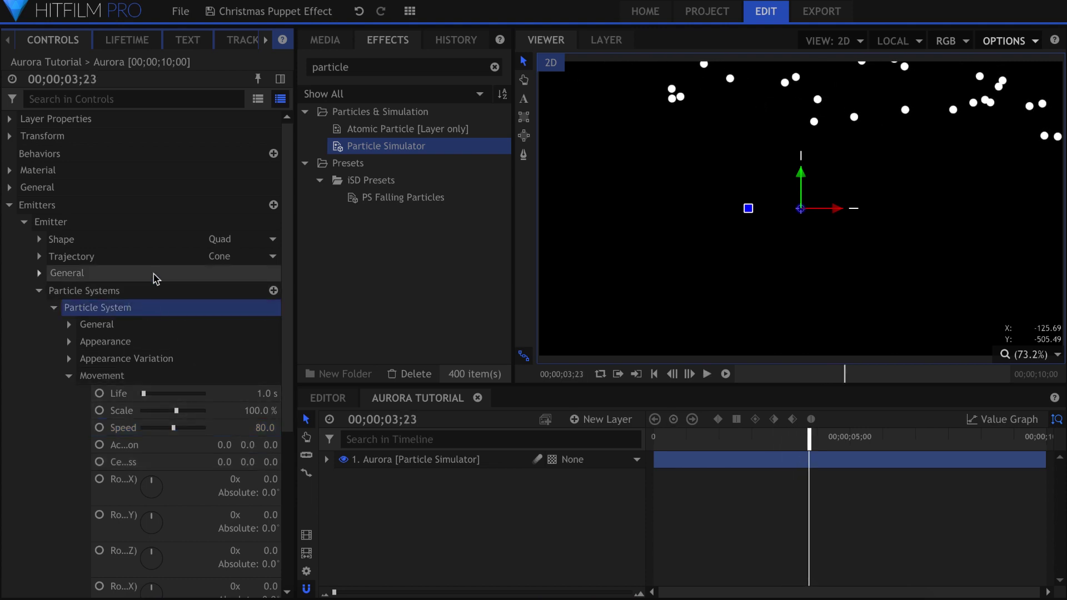
Step: Make particle Alpha vary over lifetime as a Gradient
click(128, 45)
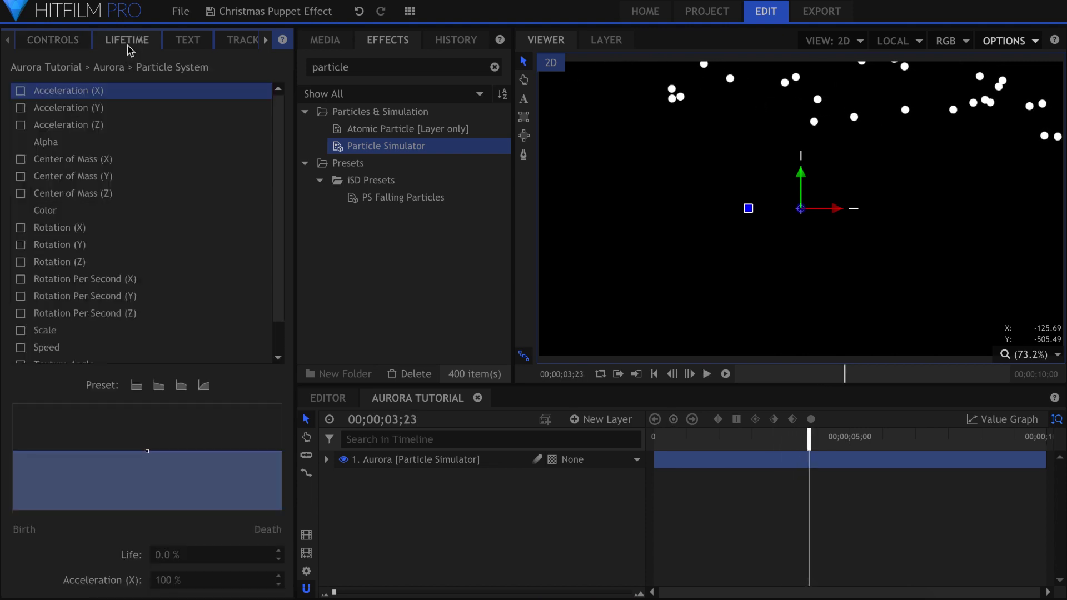
click(161, 142)
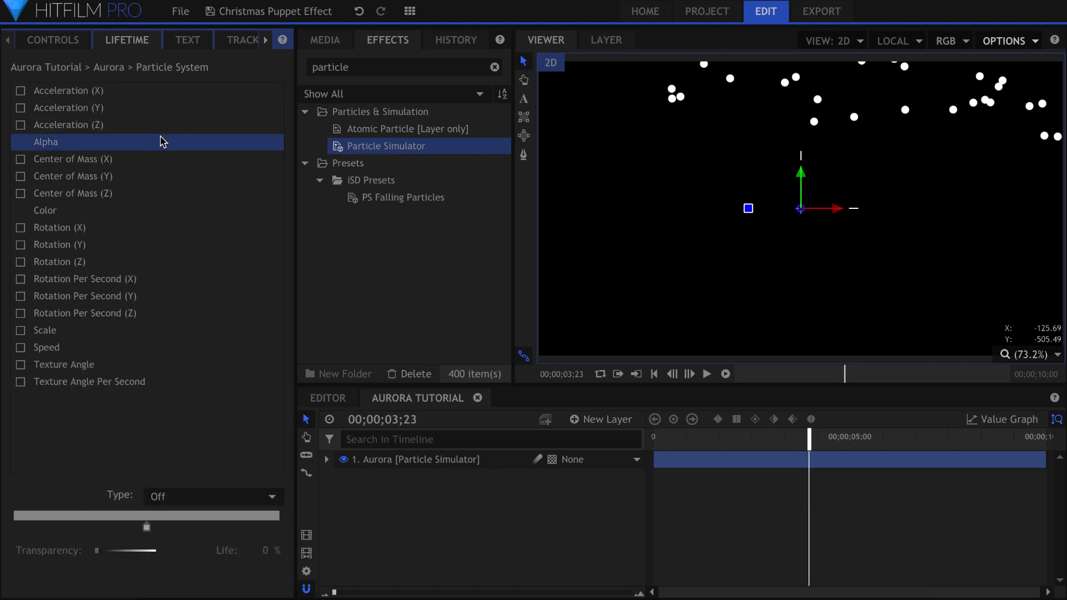
click(210, 496)
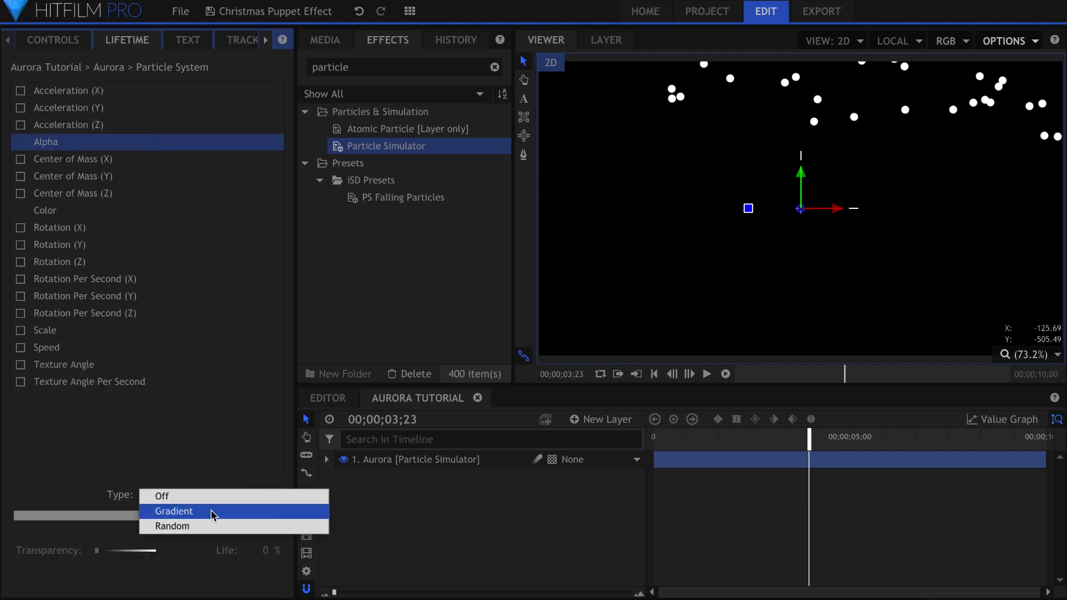
click(213, 512)
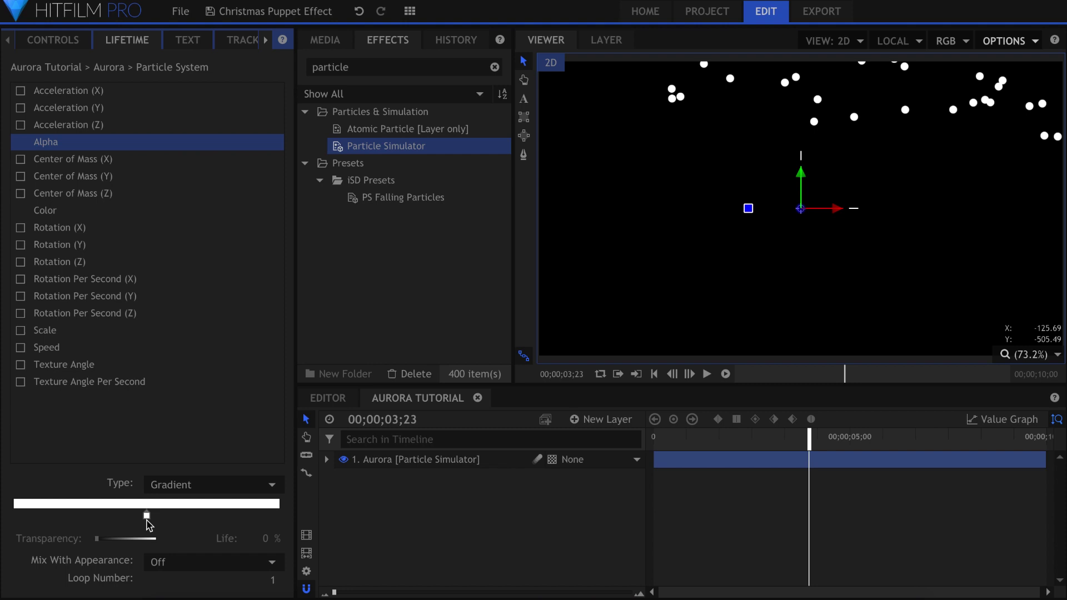
Step: Set alpha transparent at birth, fully opaque at 50% life, and transparent at death
drag(148, 519, 22, 512)
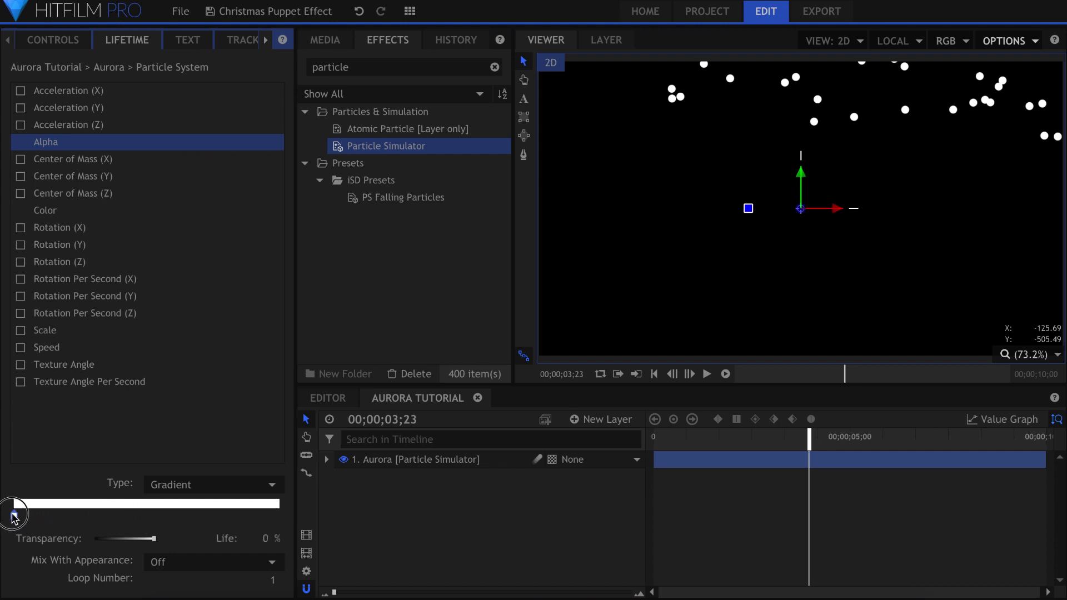
drag(125, 538, 77, 535)
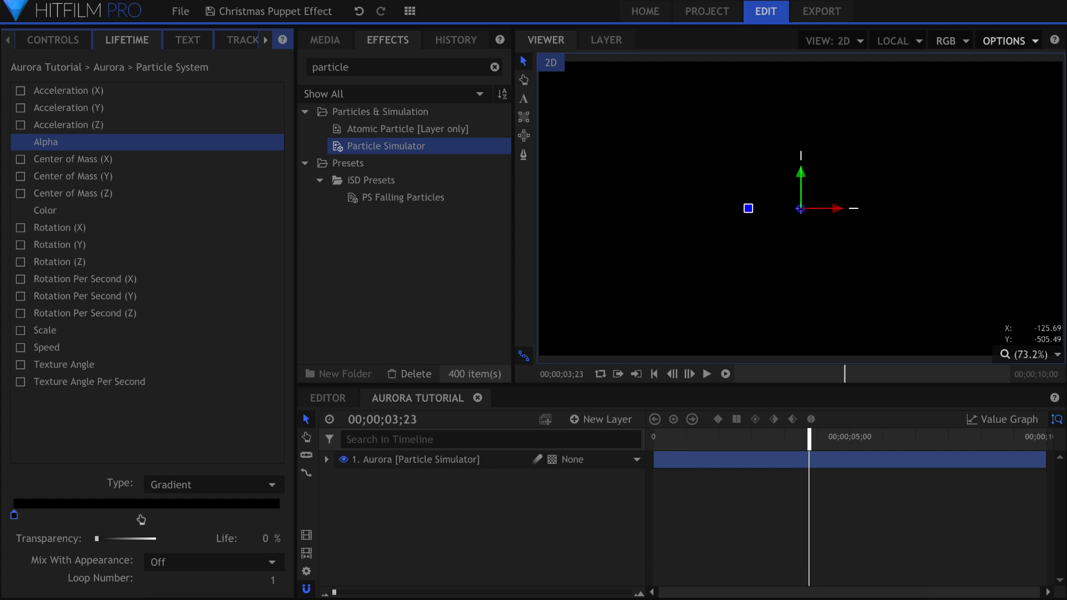
drag(140, 541, 173, 542)
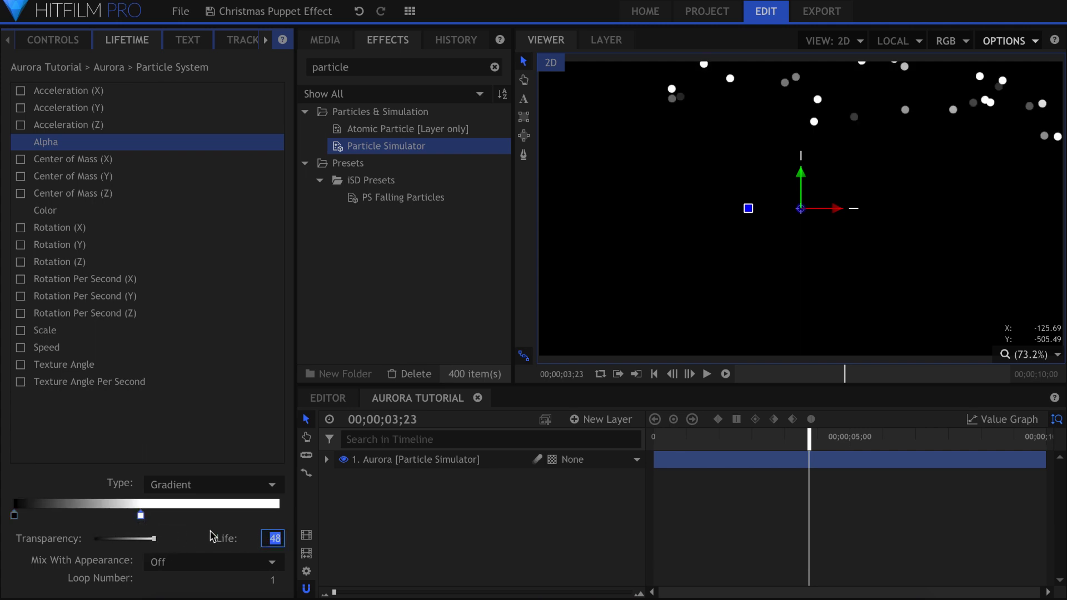
text(50)
key(Return)
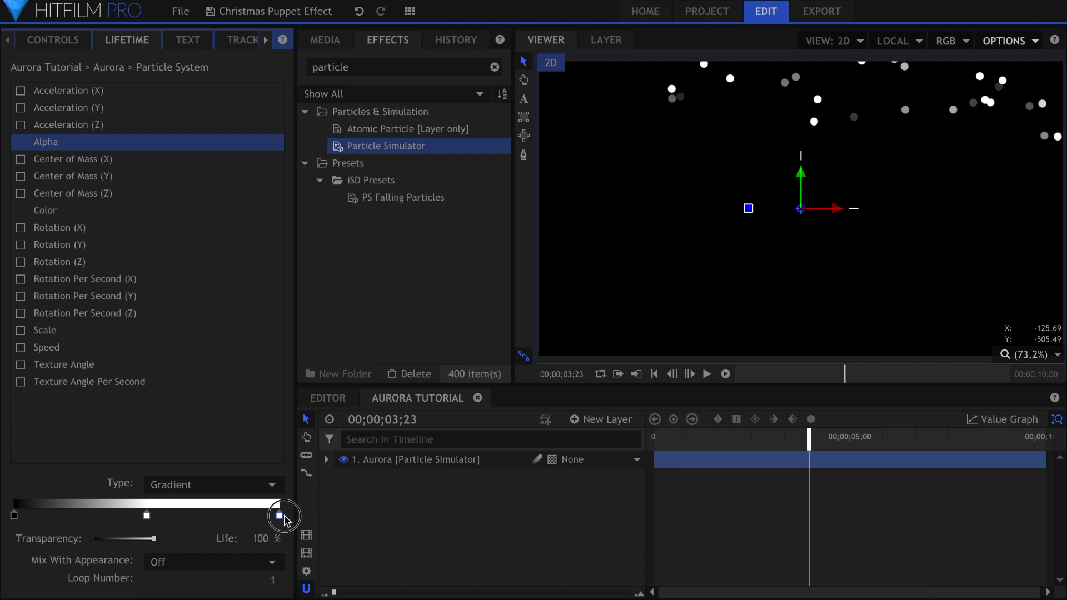
drag(153, 539, 65, 545)
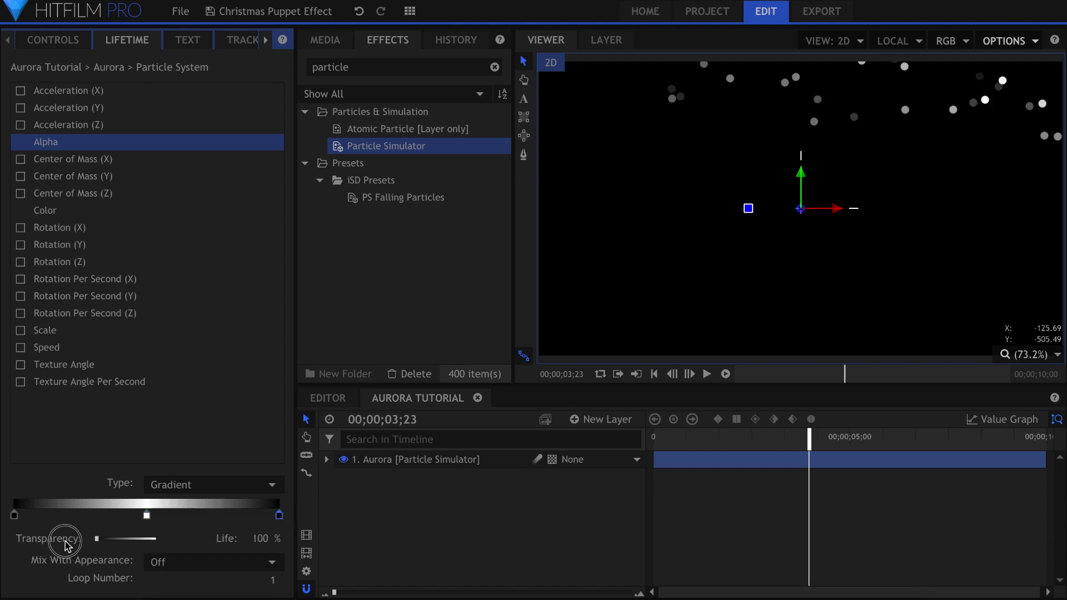
Step: Play the aurora from the first frame to check the particles fading in and out
click(688, 520)
key(Home)
key(space)
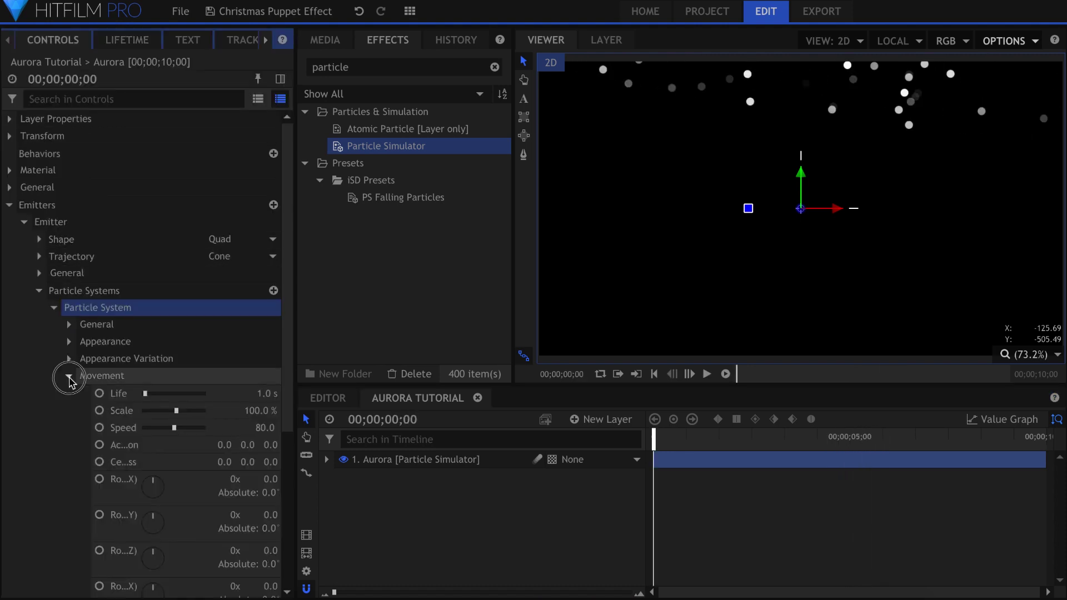
click(69, 378)
Step: Give the particles the built-in Aurora Borealis texture and preview them
click(70, 341)
click(172, 359)
click(190, 389)
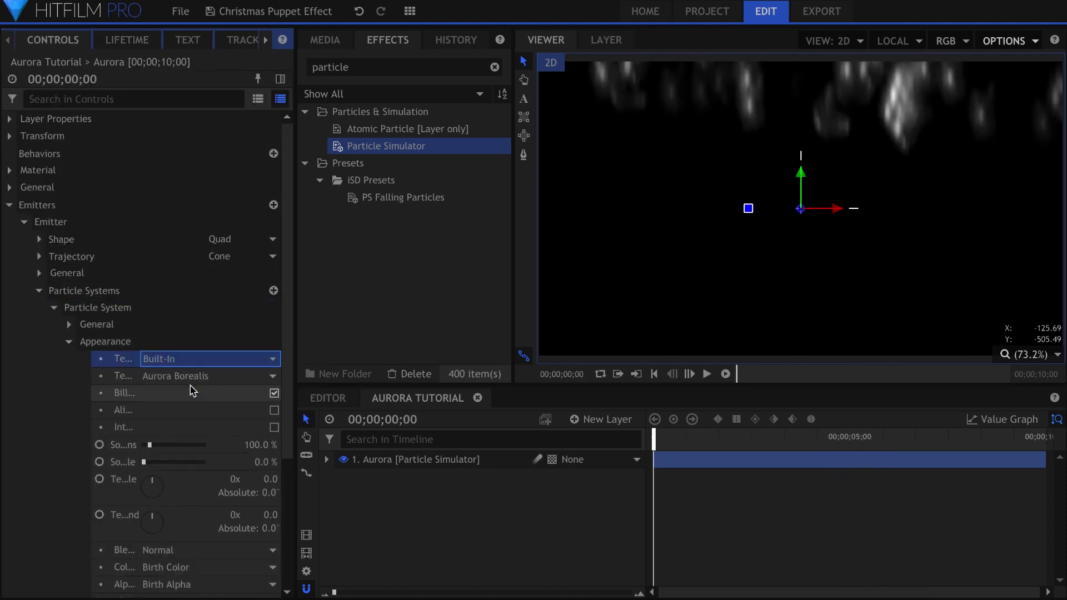
key(space)
Step: Set particle Life to 2 seconds and Scale to 123%, then preview from the start
scroll(142, 383, down, 3)
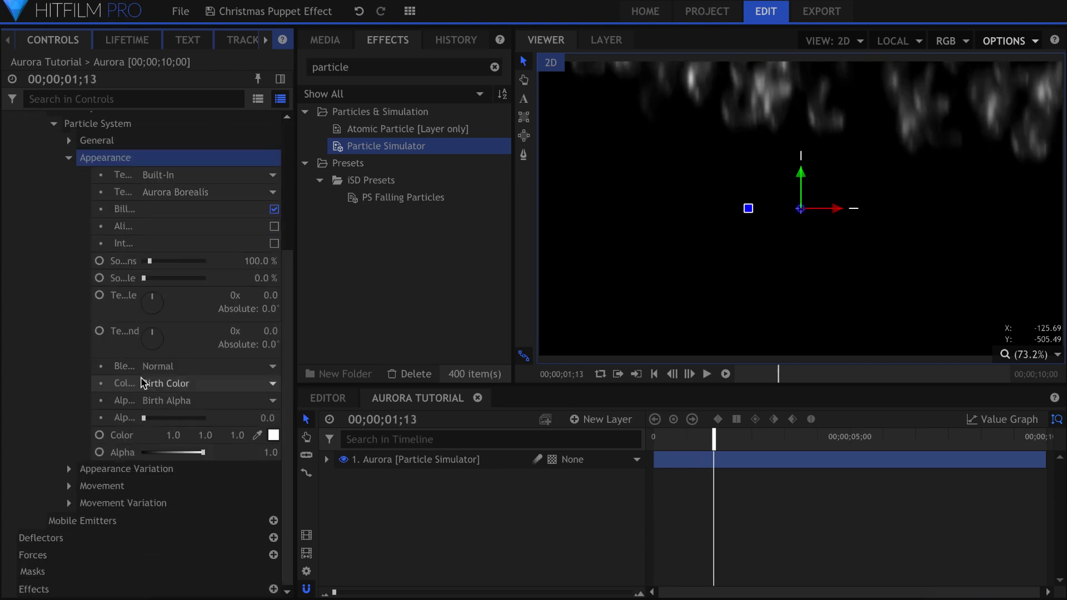
click(70, 485)
scroll(73, 486, down, 2)
click(253, 440)
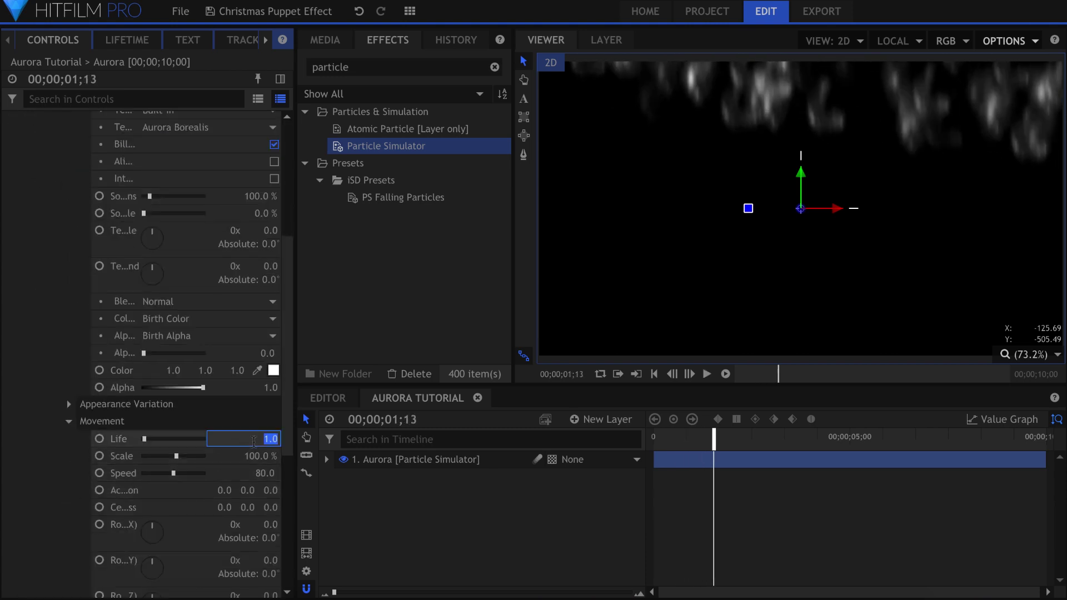
text(2)
key(Return)
key(space)
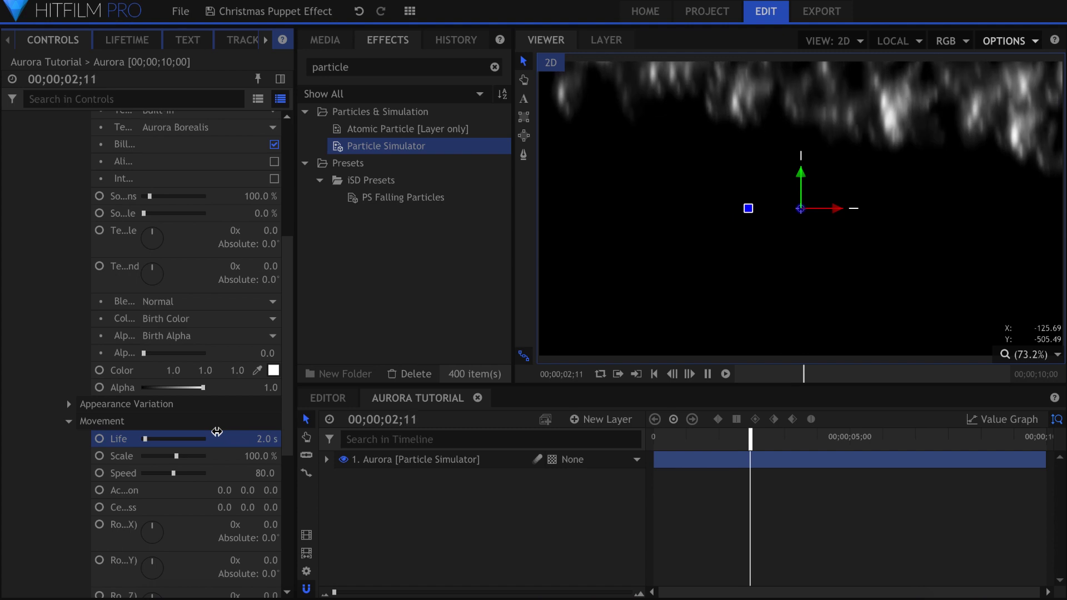
key(space)
drag(262, 456, 287, 456)
key(space)
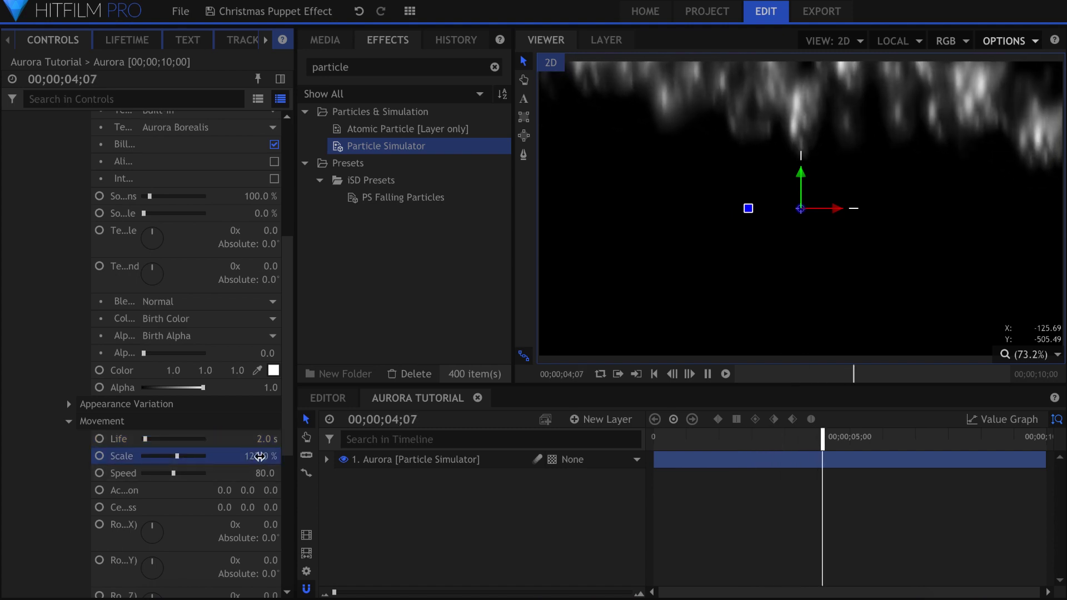
key(Home)
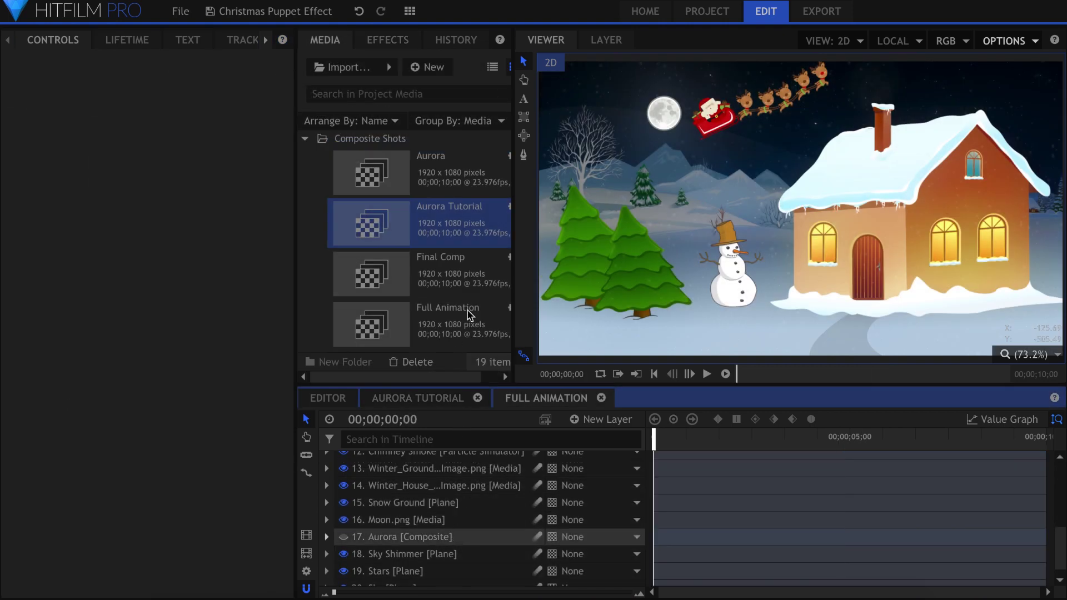
Step: Add the Aurora Tutorial composite as a layer in the Full Animation scene
click(443, 226)
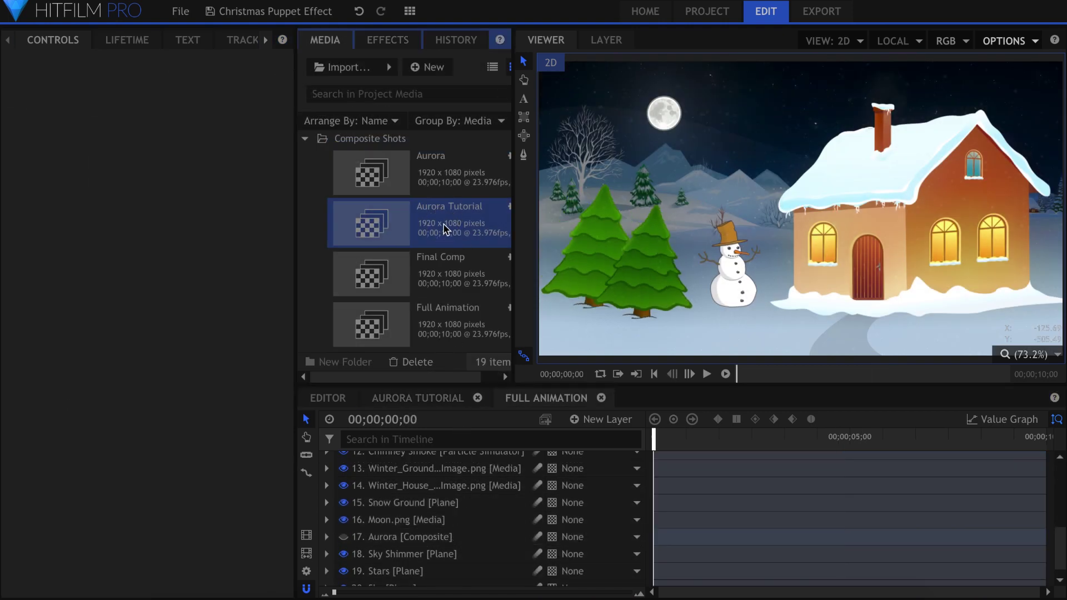
drag(443, 226, 420, 535)
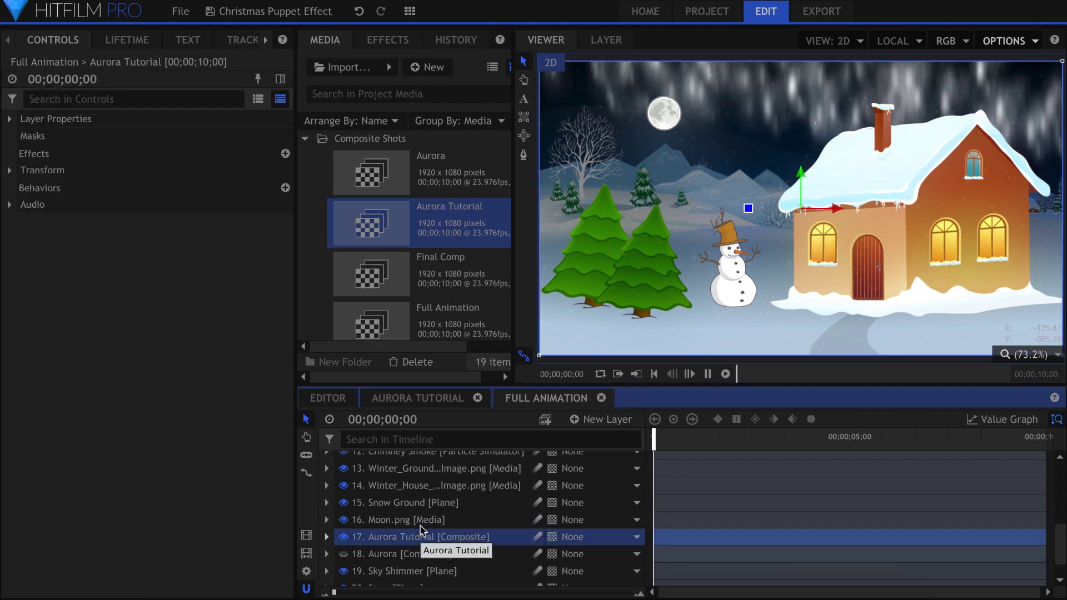
key(space)
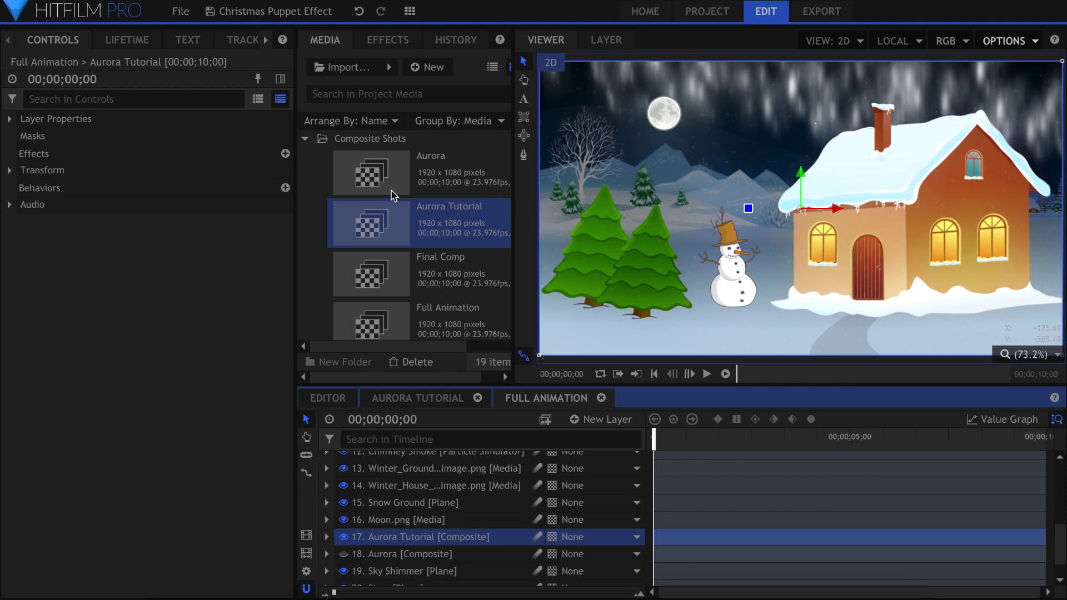
Step: Apply Lightsword Ultra (Glow Only) to the aurora layer and expand its settings
click(384, 40)
double_click(381, 67)
text(u)
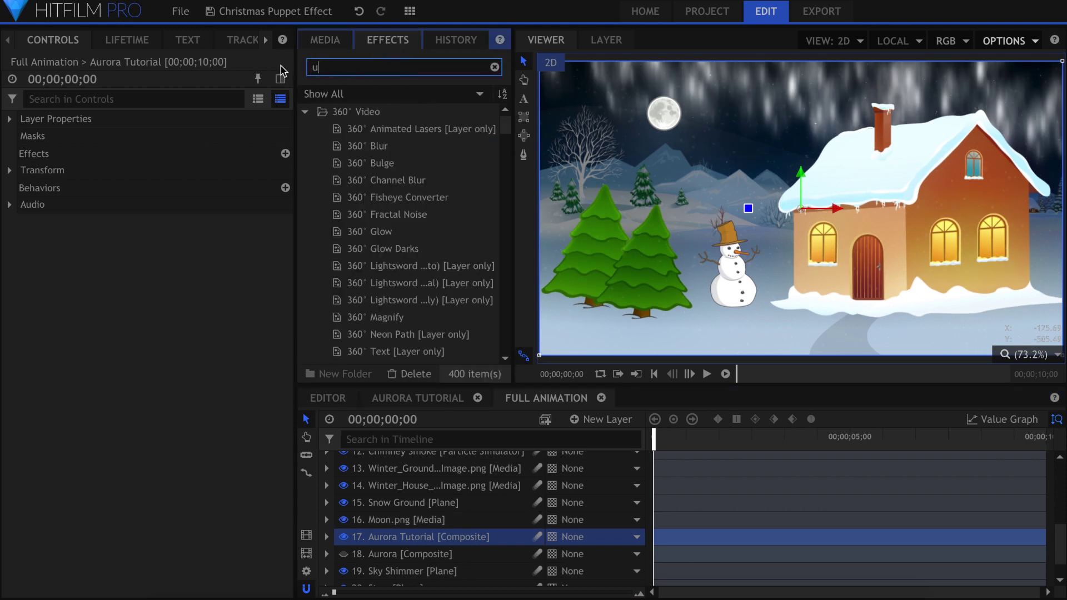
text(ltra)
drag(381, 198, 39, 161)
click(24, 171)
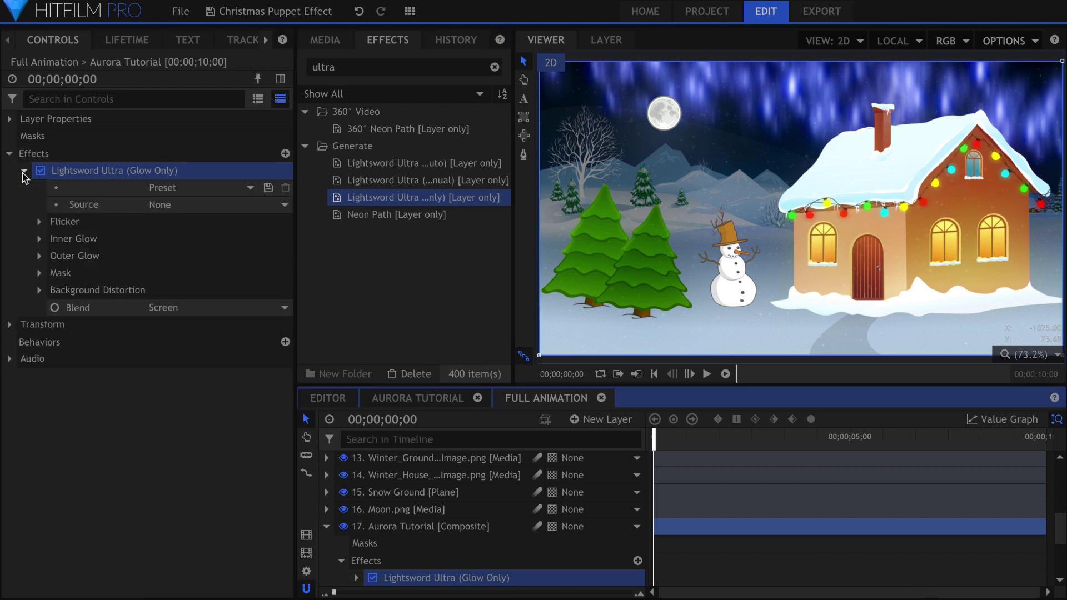
Step: Set the Lightsword inner glow colour to white
click(40, 239)
click(285, 273)
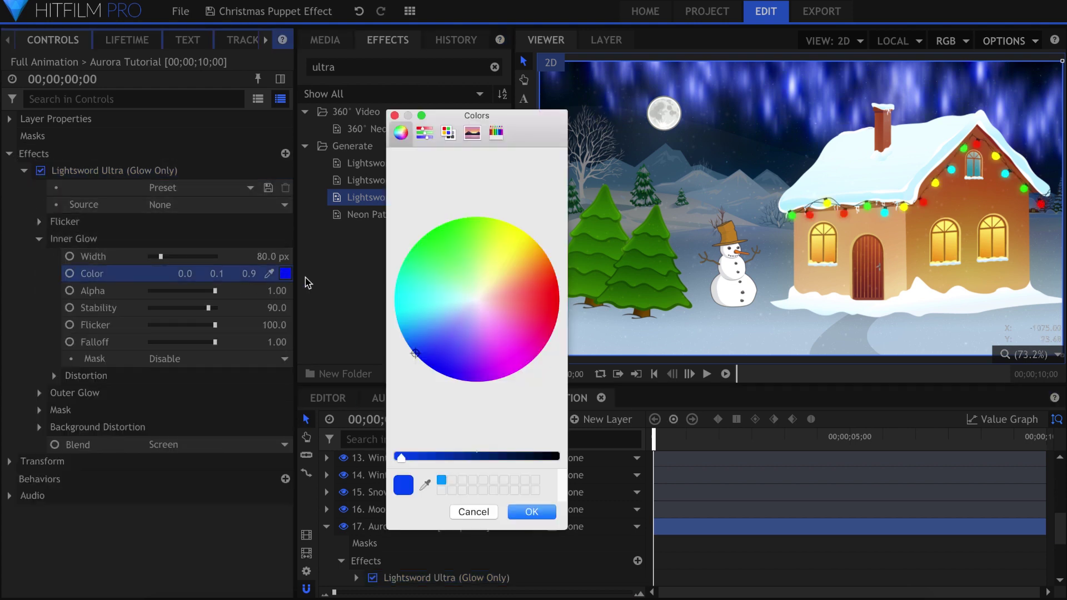
click(476, 301)
click(532, 512)
click(46, 239)
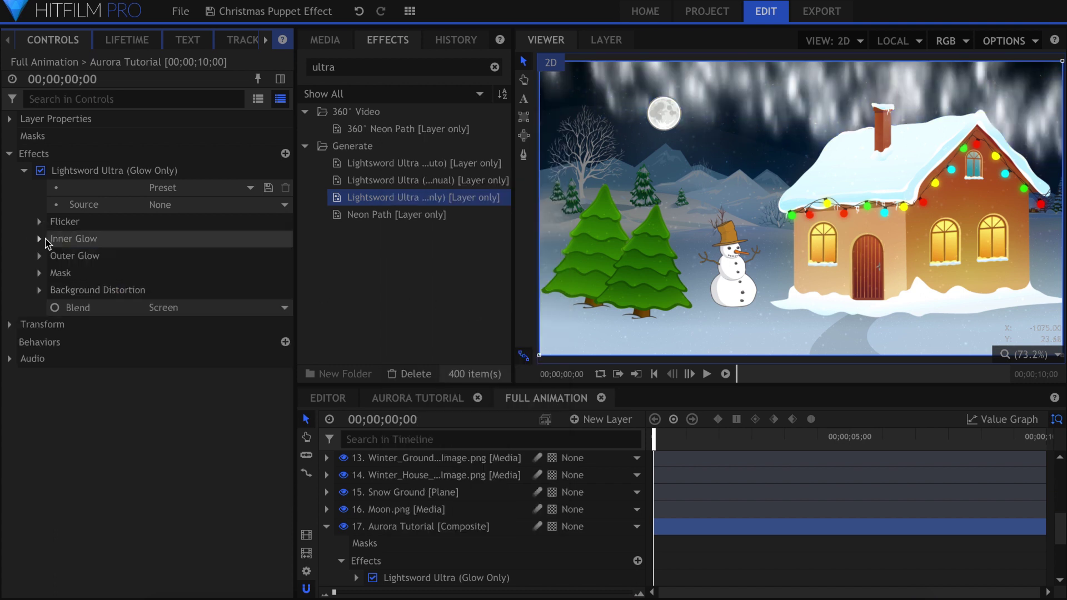
Step: Make the outer glow green with alpha 0.81 and width 410 px
click(40, 256)
click(285, 290)
click(421, 235)
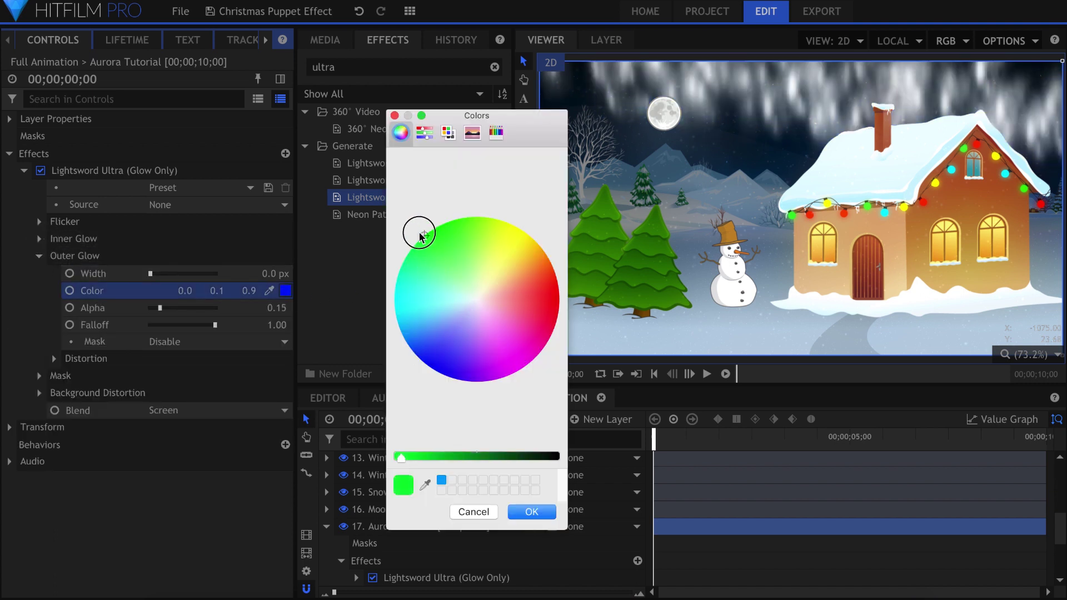
key(Return)
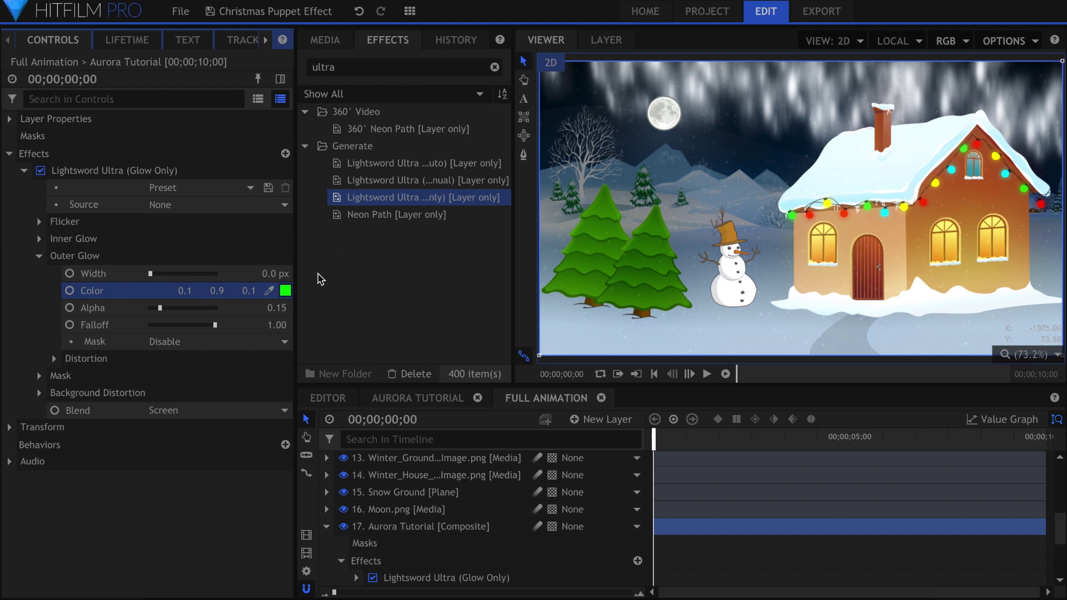
drag(166, 308, 203, 310)
drag(151, 274, 205, 284)
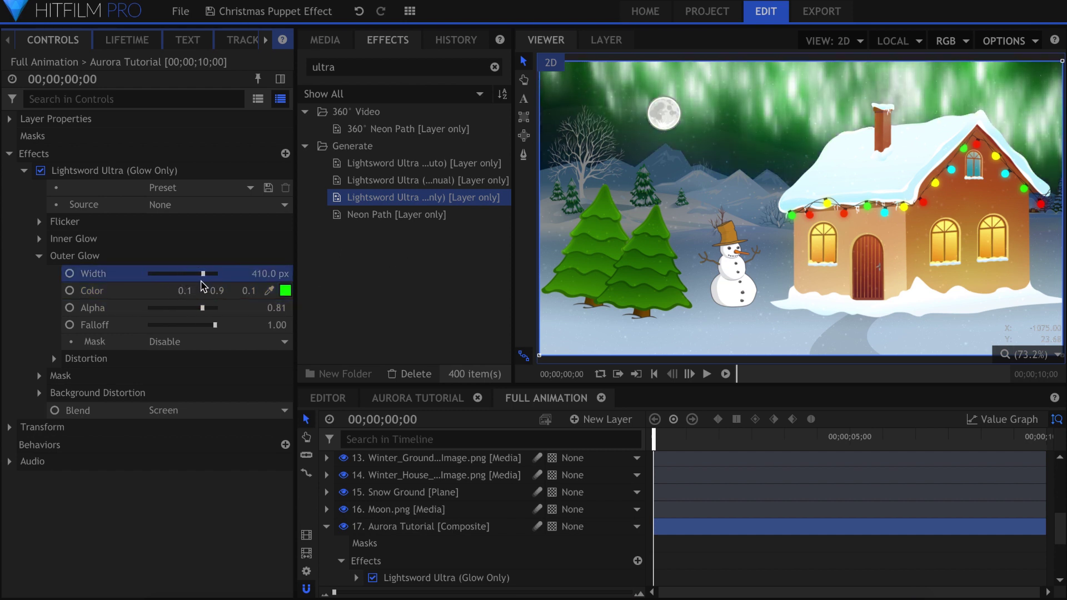
double_click(350, 66)
Step: Apply Bezier Warp to the aurora layer and fit the whole frame in the viewer
text(bezier)
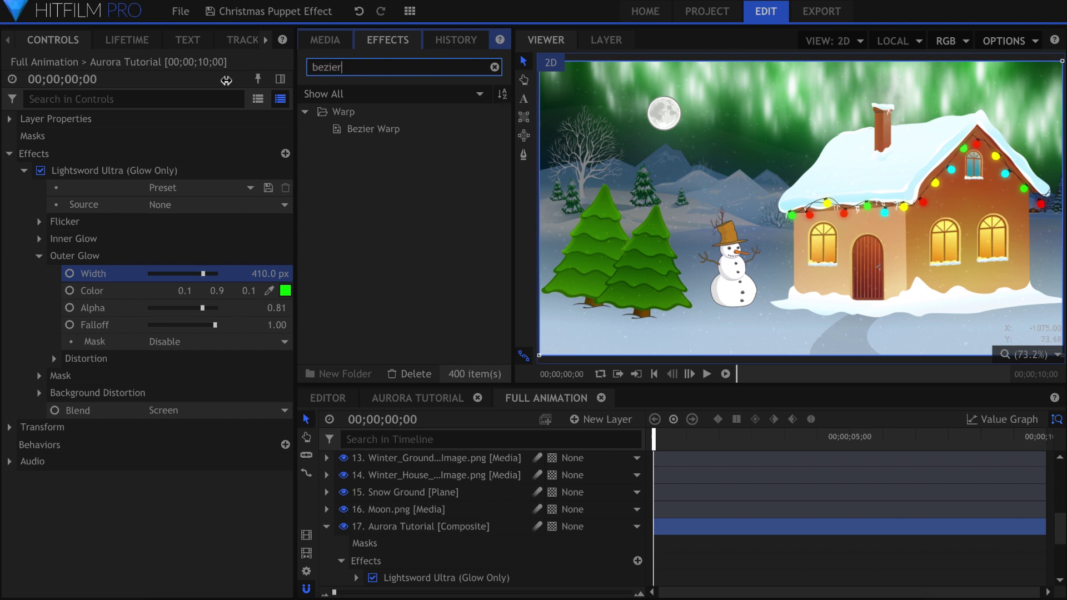
drag(365, 129, 139, 347)
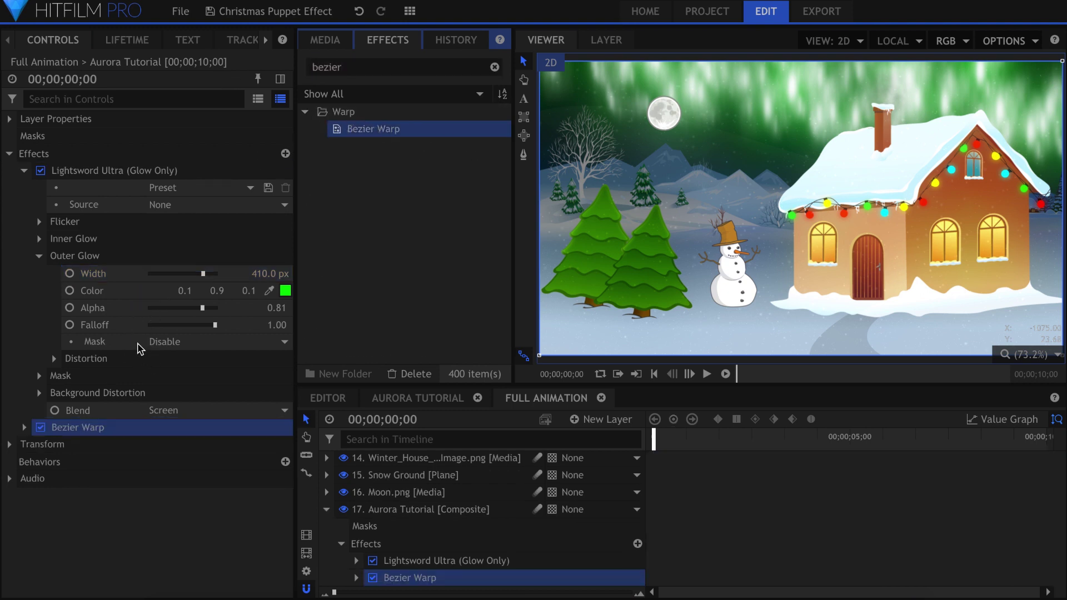
click(24, 171)
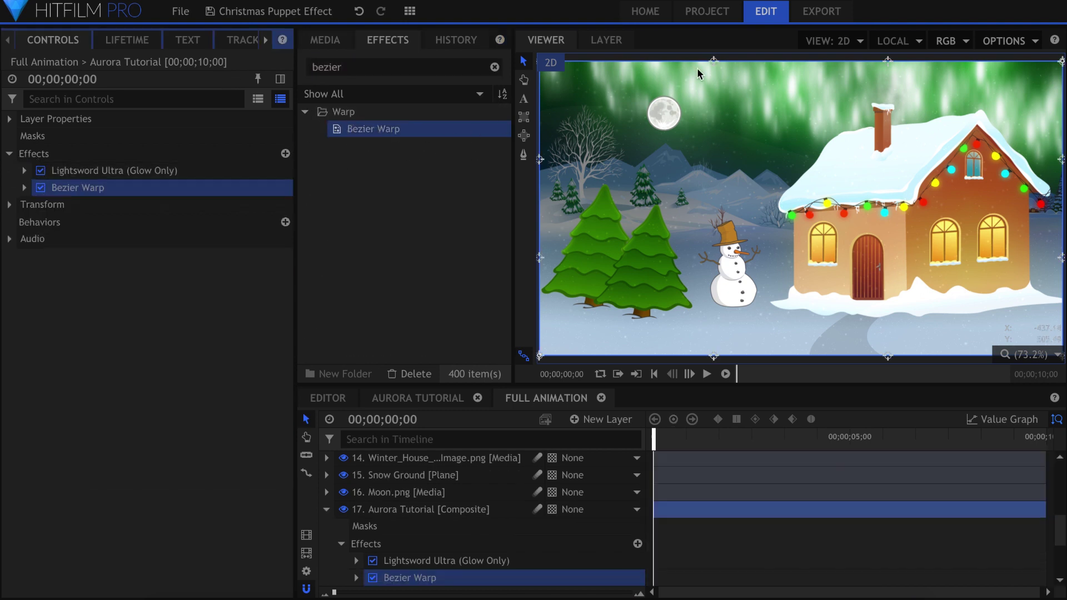
scroll(698, 74, down, 1)
click(653, 43)
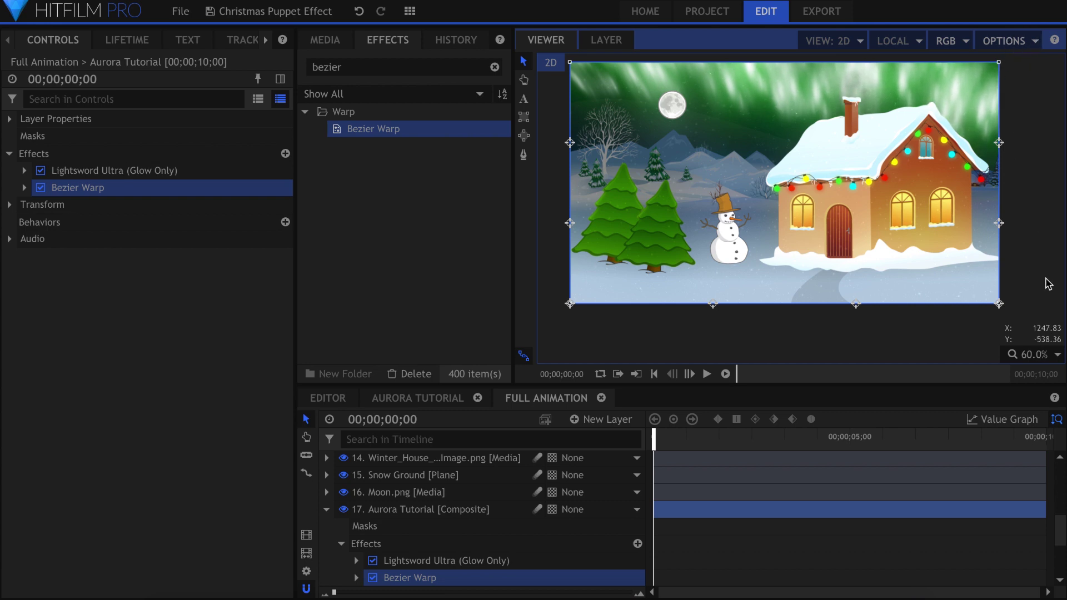
click(1045, 354)
click(1025, 509)
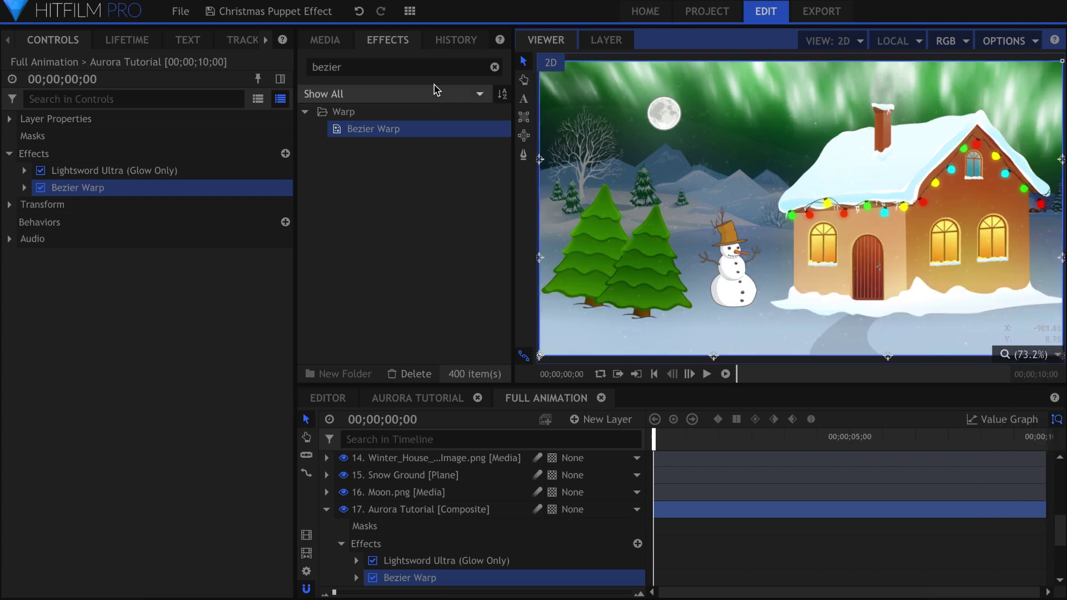
Step: Apply Anamorphic Lens Flare to the aurora layer and raise its Intensity
click(428, 68)
text(anamor)
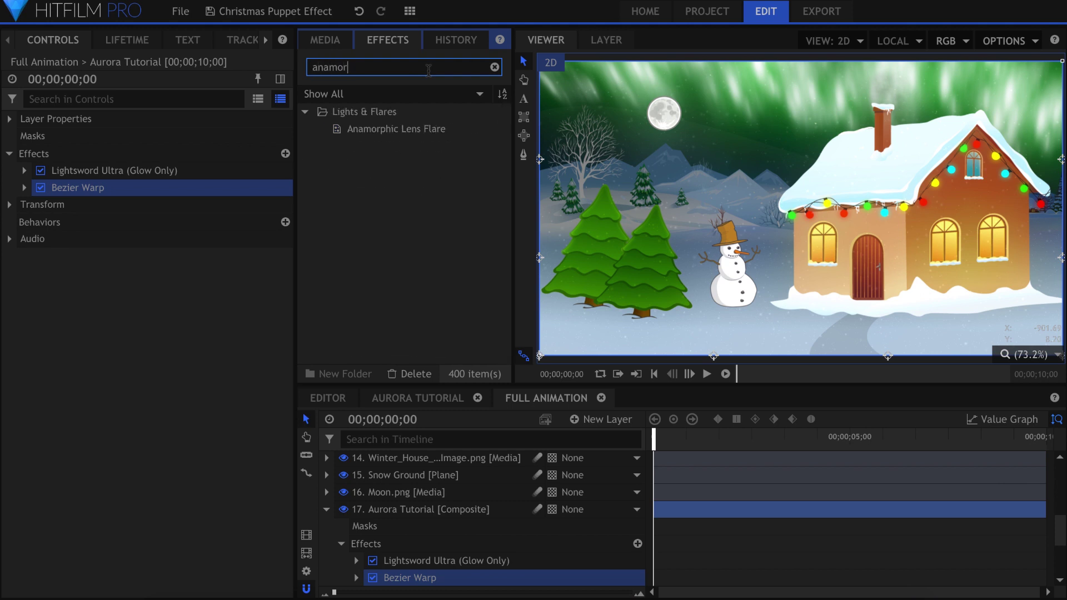
drag(429, 130, 44, 196)
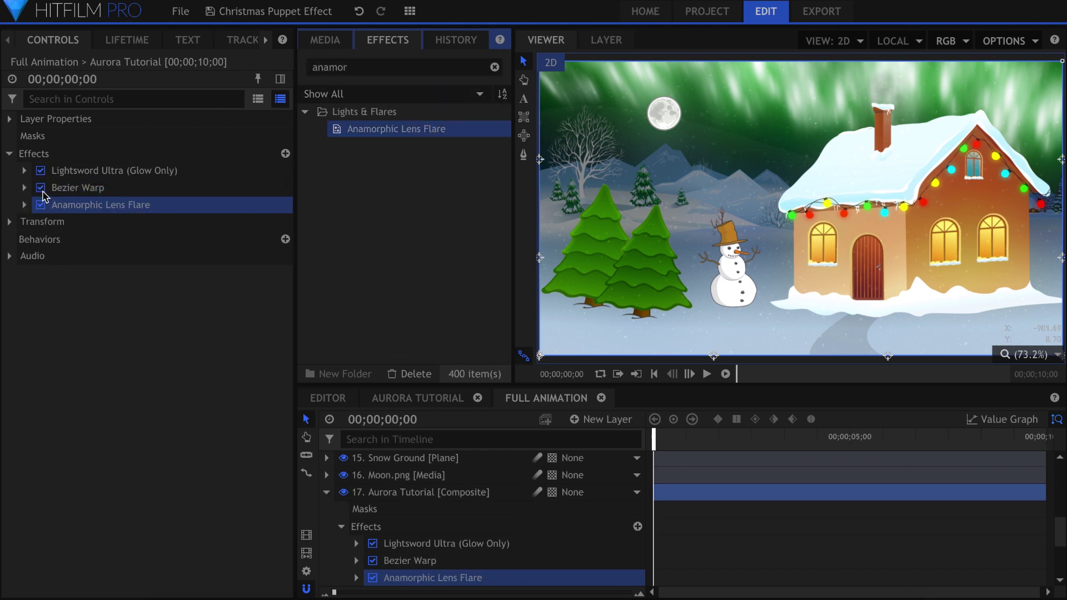
click(24, 205)
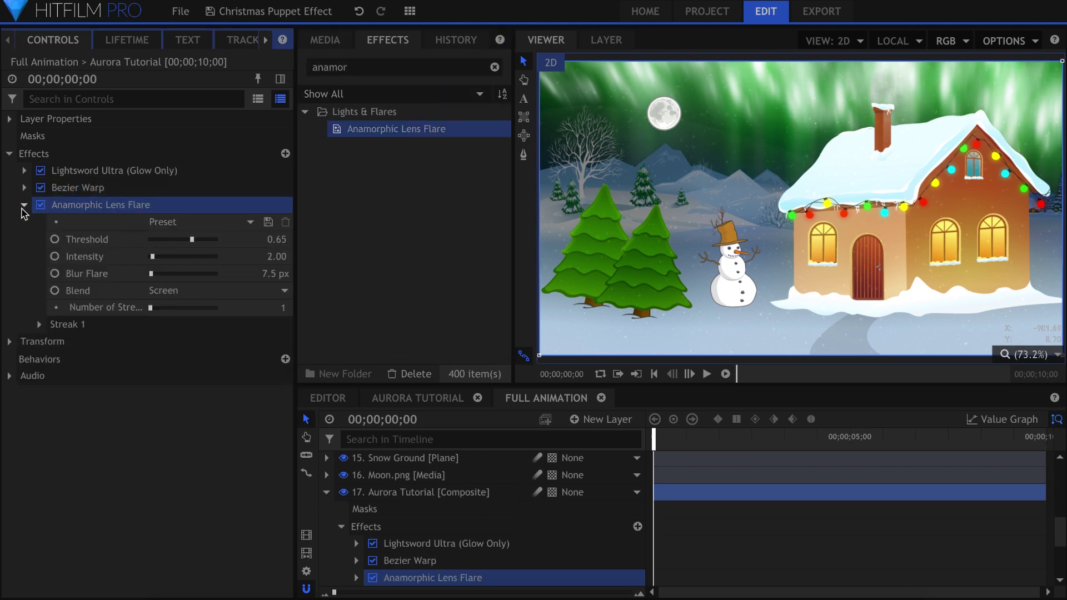
drag(276, 256, 284, 256)
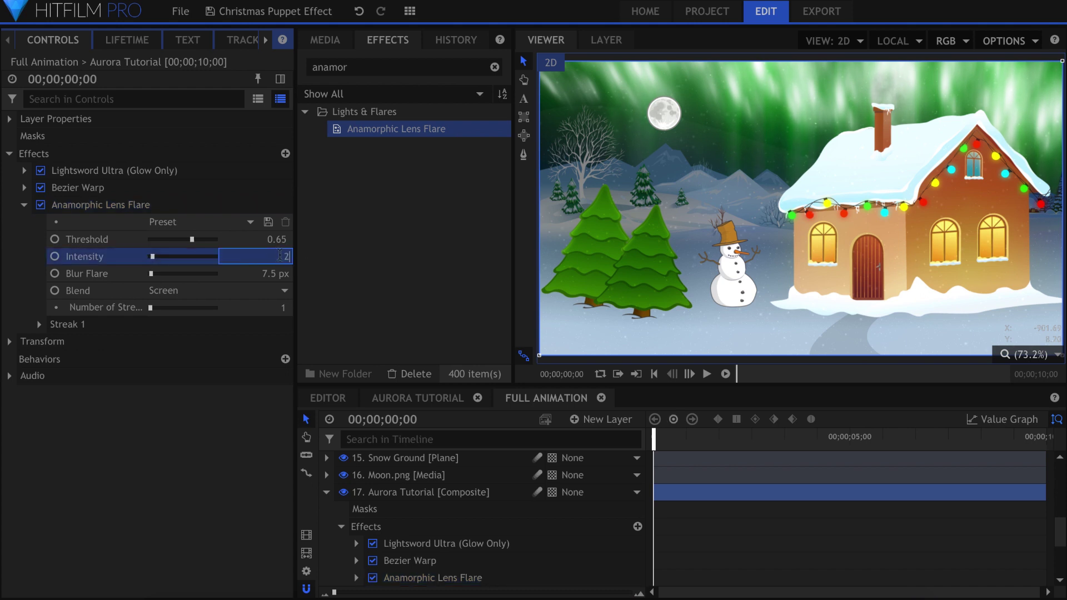
click(24, 205)
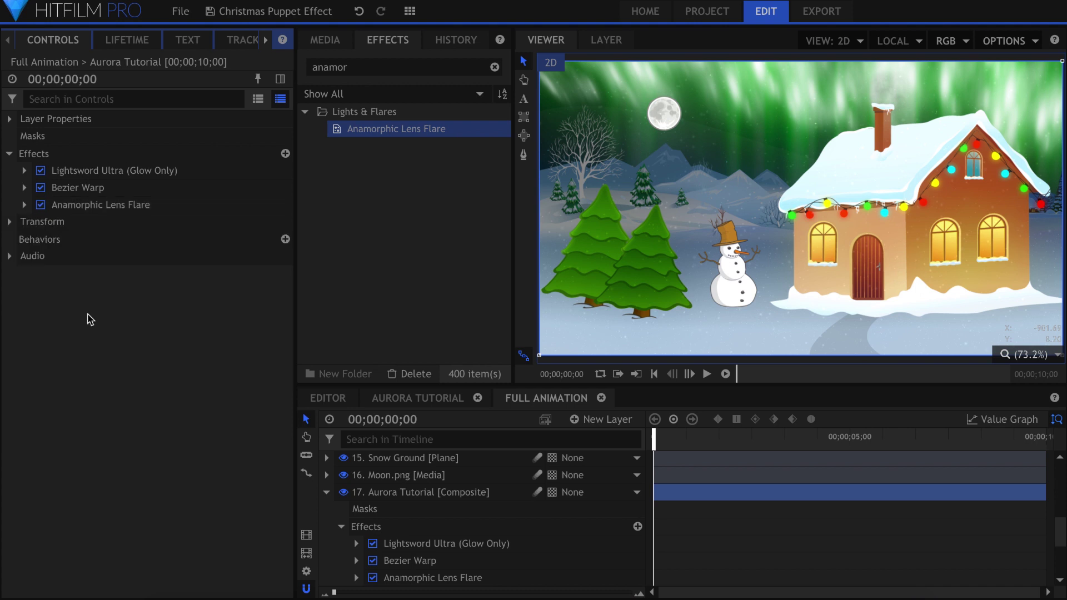
Step: Create a composite shot named Comp holding the Paper texture and Full Animation
click(336, 40)
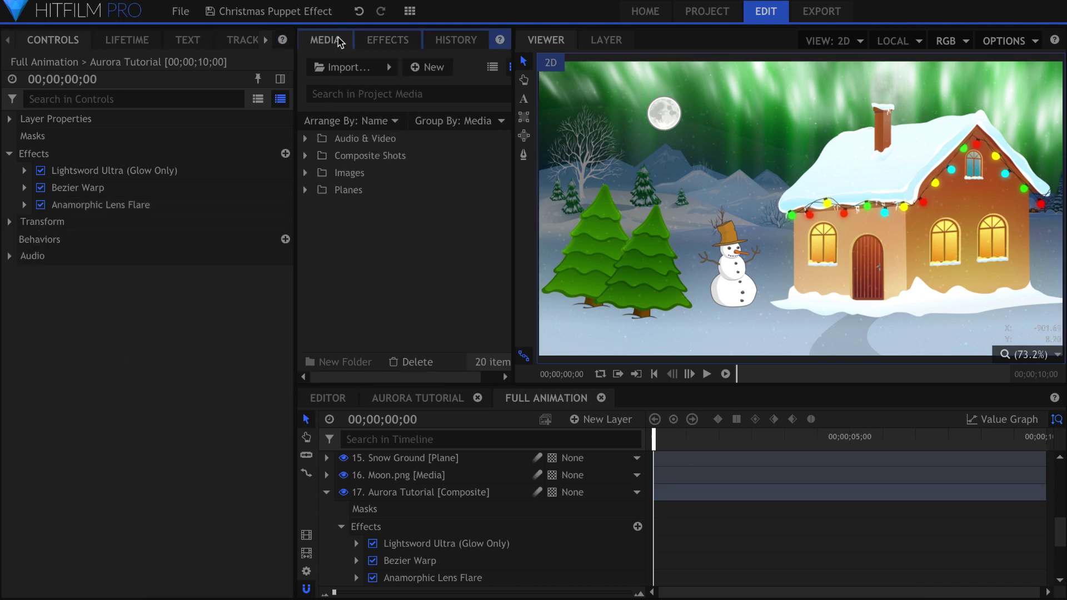
click(417, 67)
click(421, 86)
text(Comp)
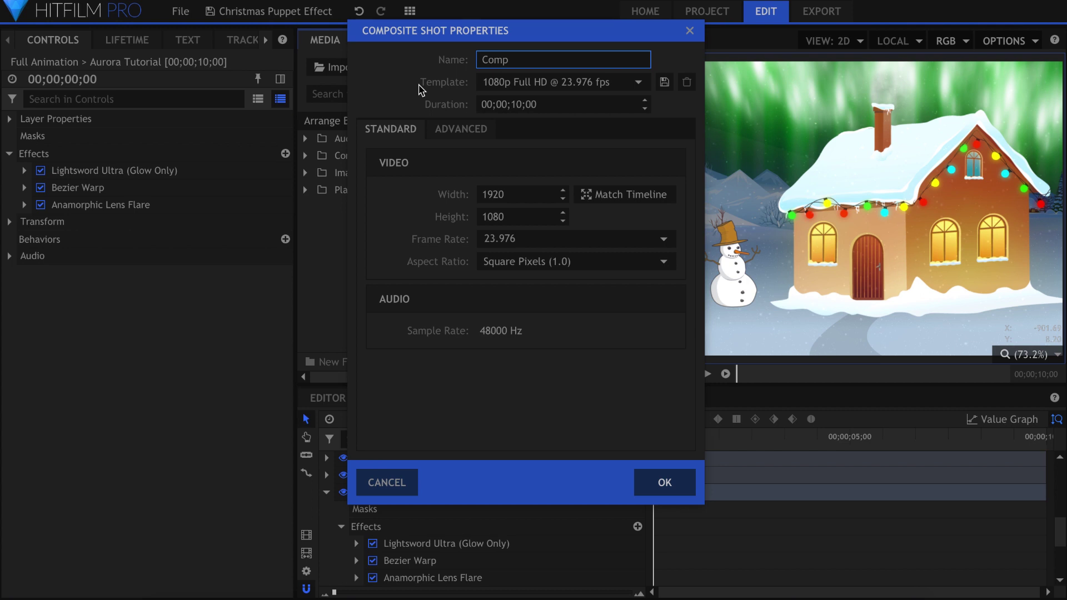
key(Return)
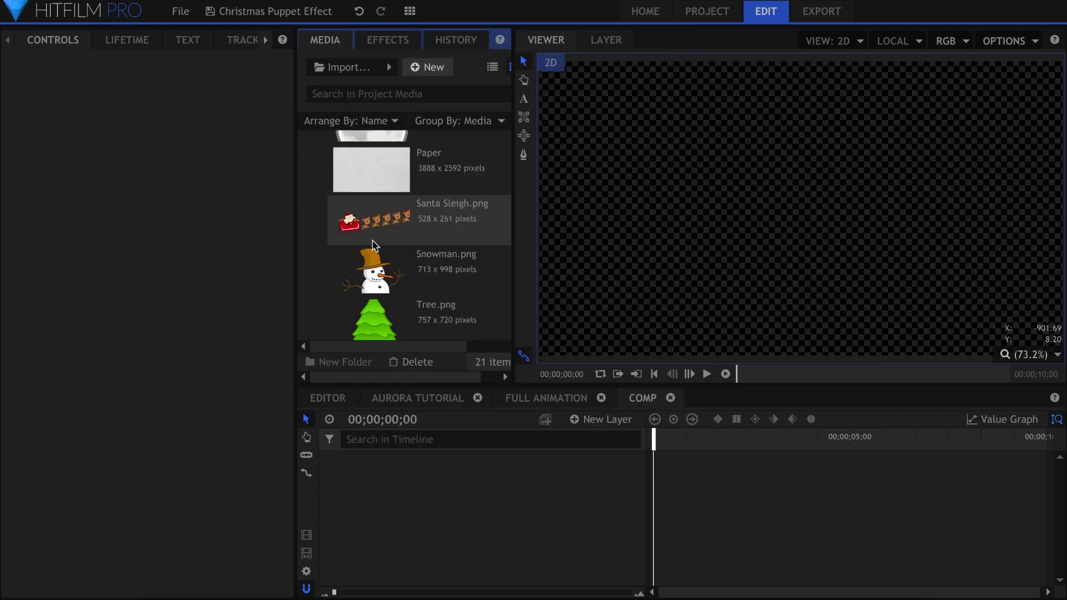
drag(371, 161, 457, 510)
scroll(389, 234, up, 3)
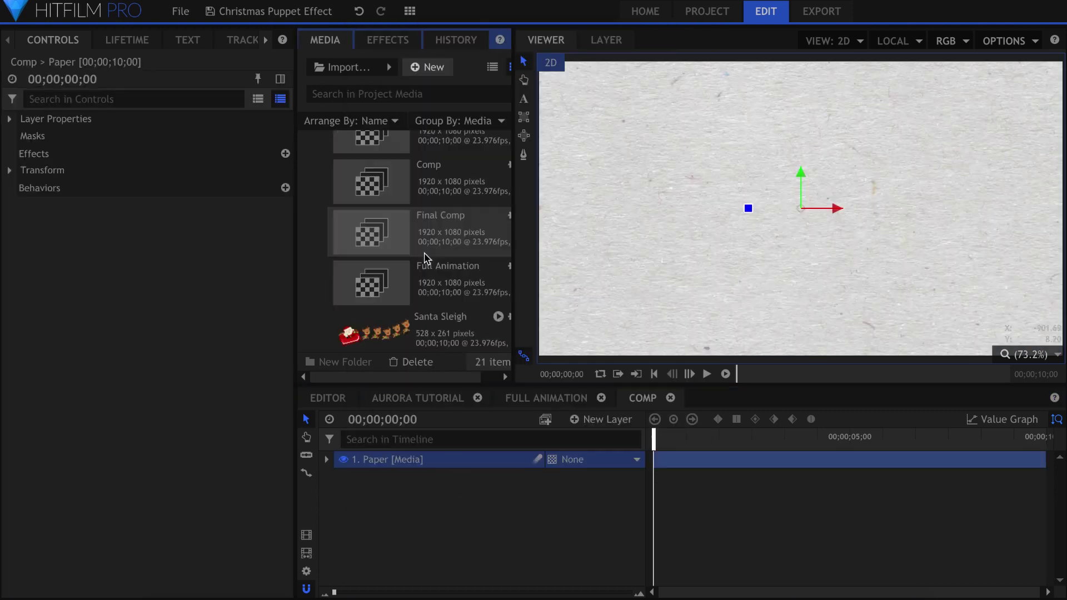
drag(371, 280, 481, 482)
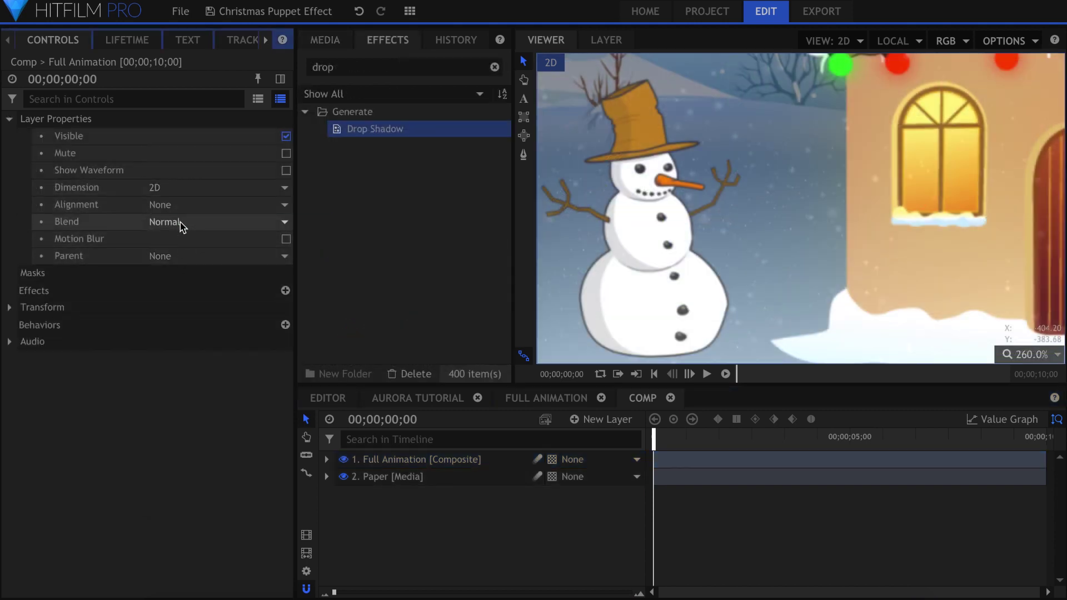
Step: Blend the Full Animation layer with Multiply and scale it to 90%
click(181, 225)
click(189, 429)
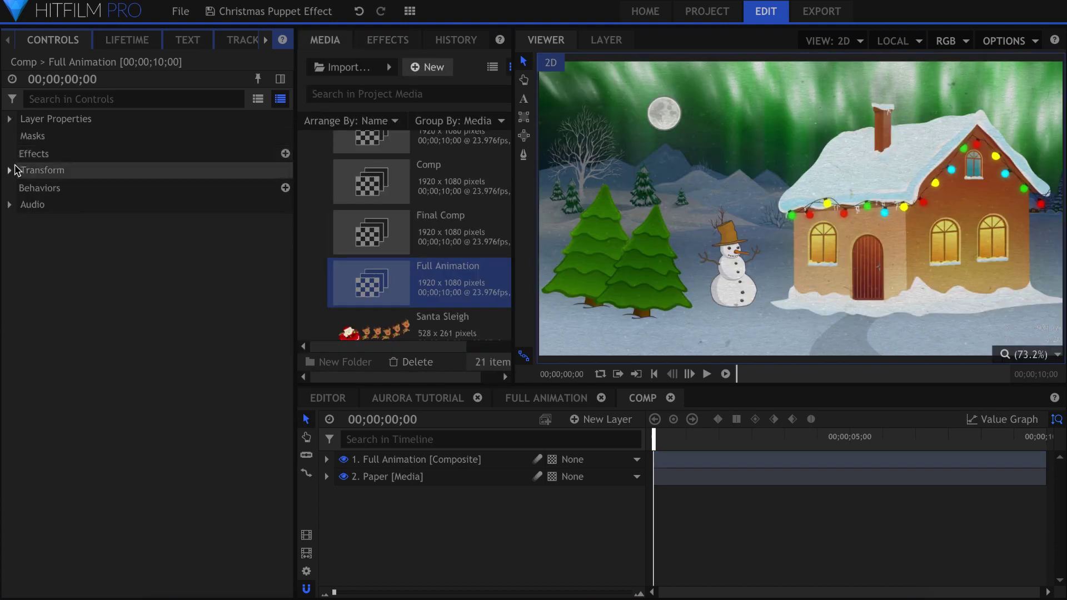
click(10, 170)
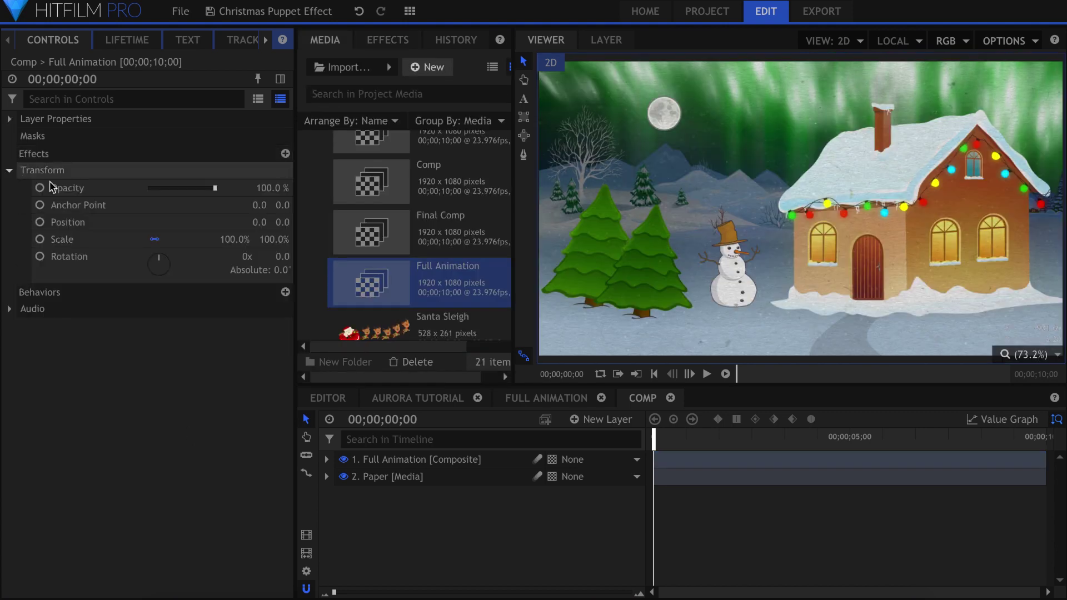
click(222, 241)
text(90)
key(Return)
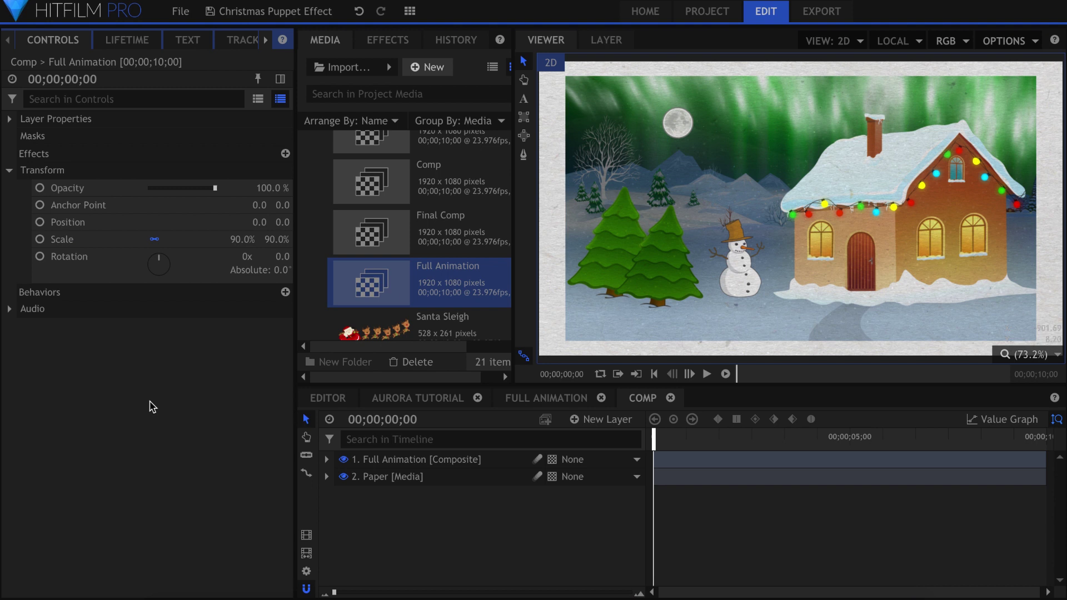
Step: Add a text layer reading 'Happy Holidays' and select all its text
click(605, 420)
click(611, 457)
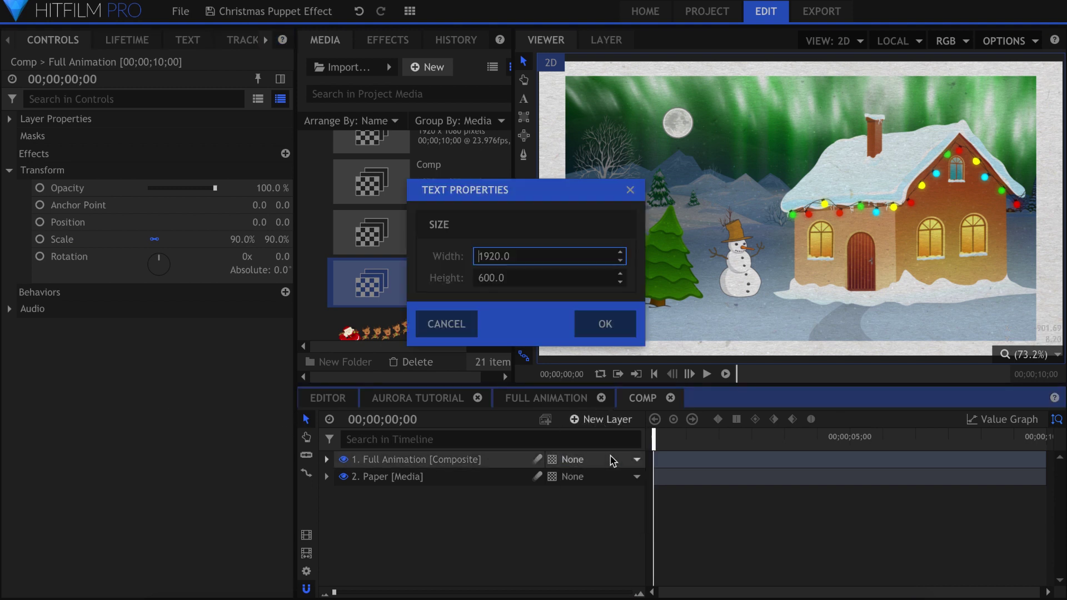
key(Return)
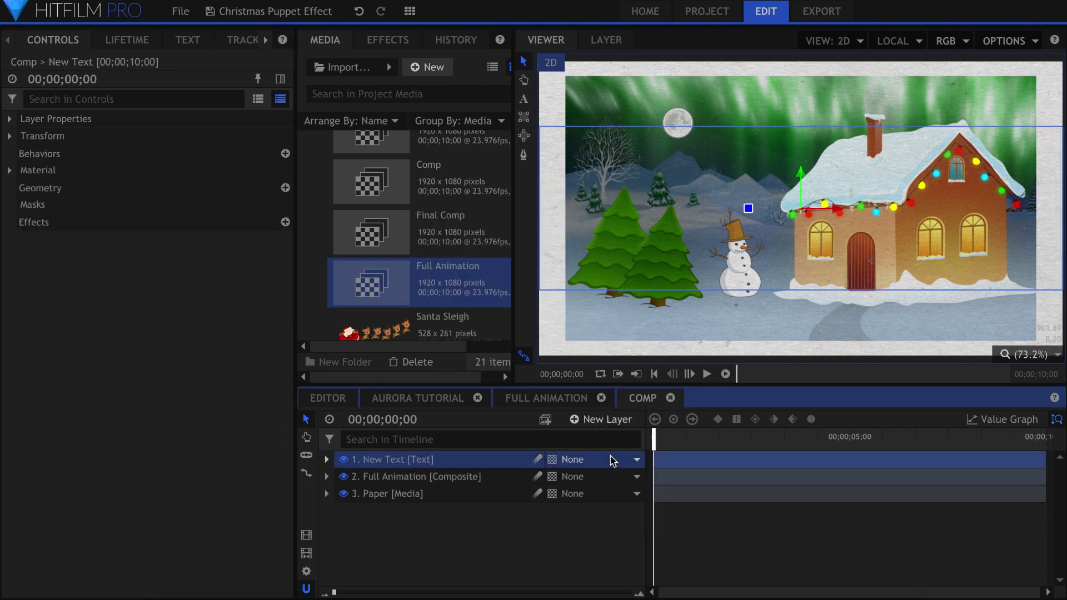
click(523, 98)
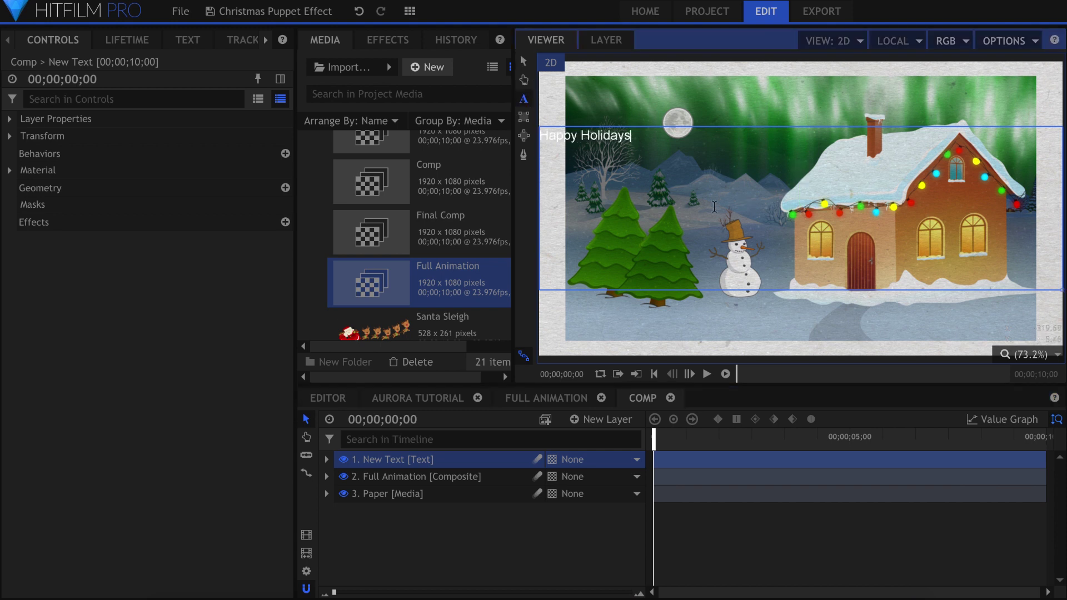
key(ctrl+a)
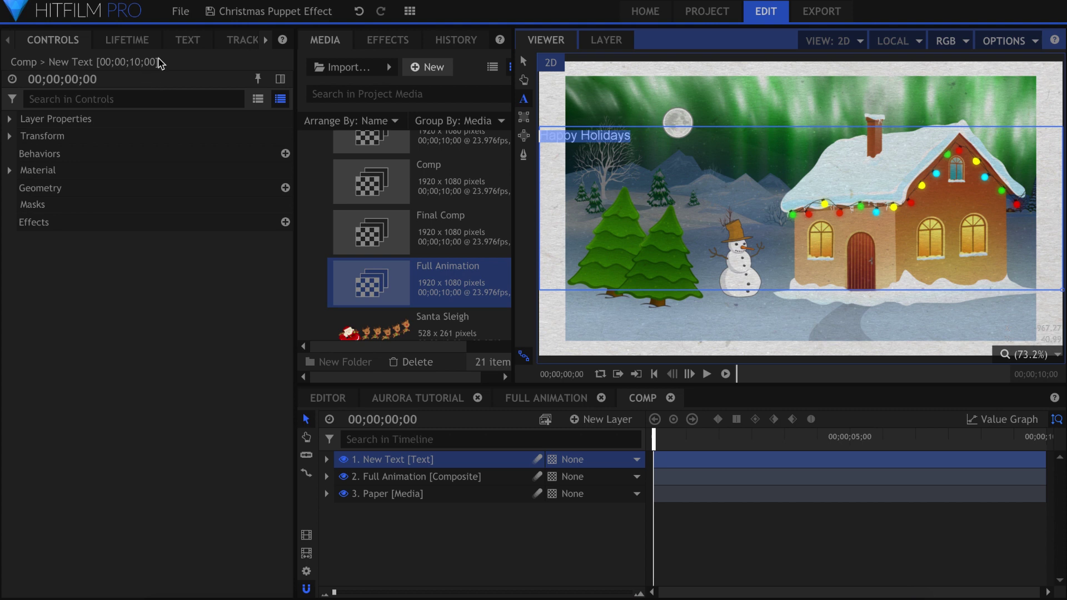
Step: Set the title to Tangerine font at size 300 and add a Drop Shadow
click(182, 42)
click(131, 104)
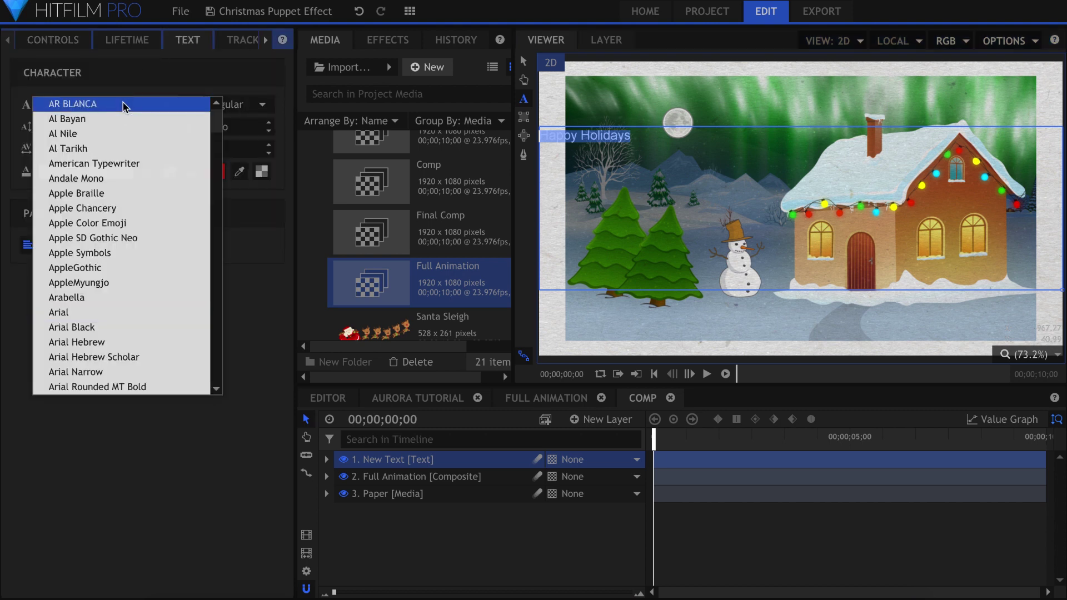
scroll(131, 250, down, 10)
click(131, 389)
click(91, 141)
text(300)
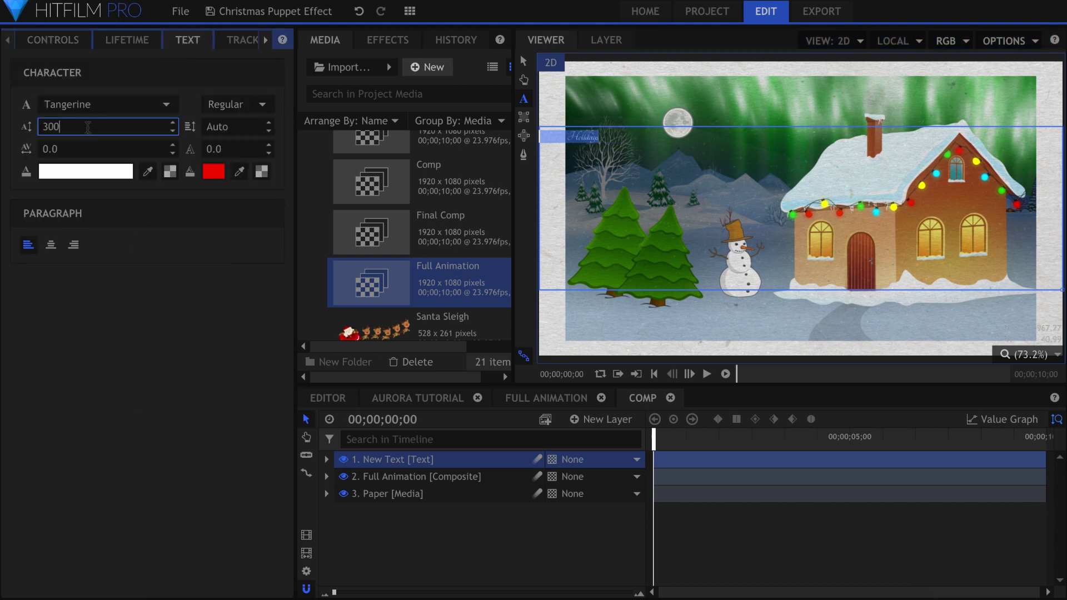
key(Return)
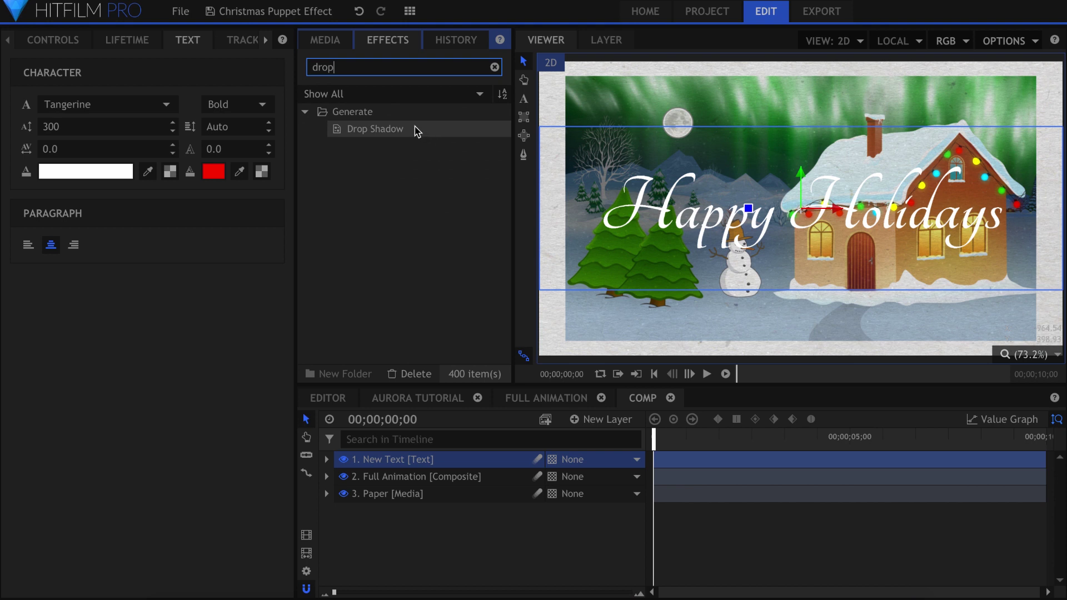
drag(417, 131, 481, 461)
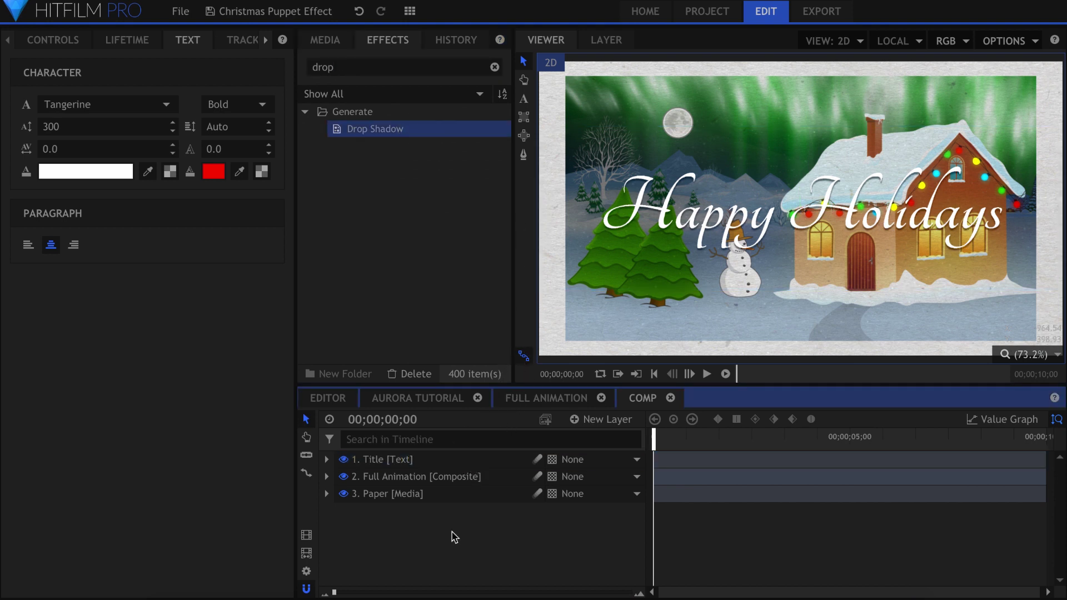